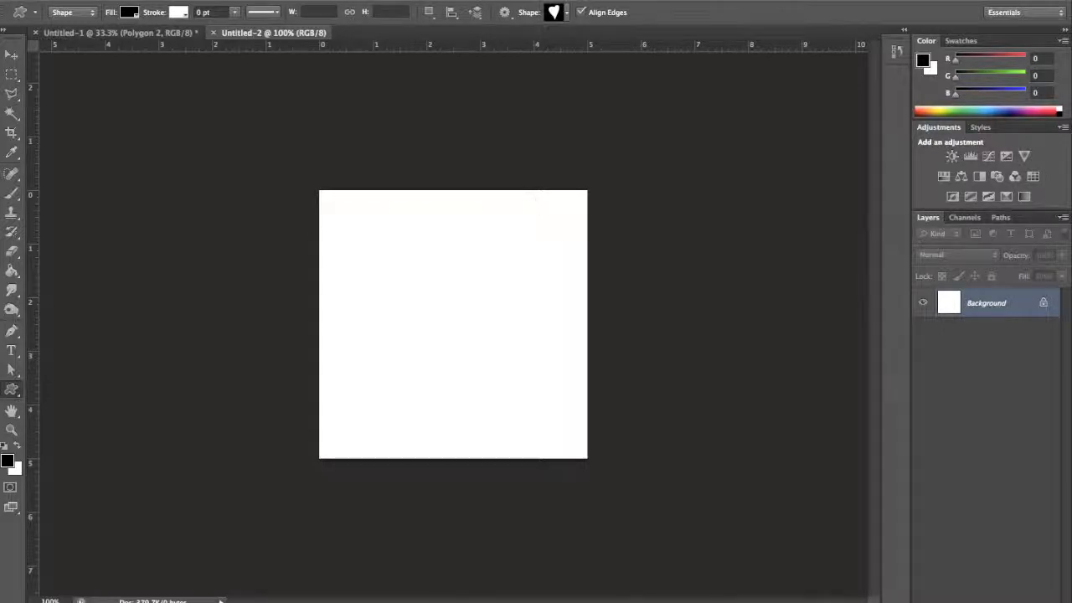
click(567, 12)
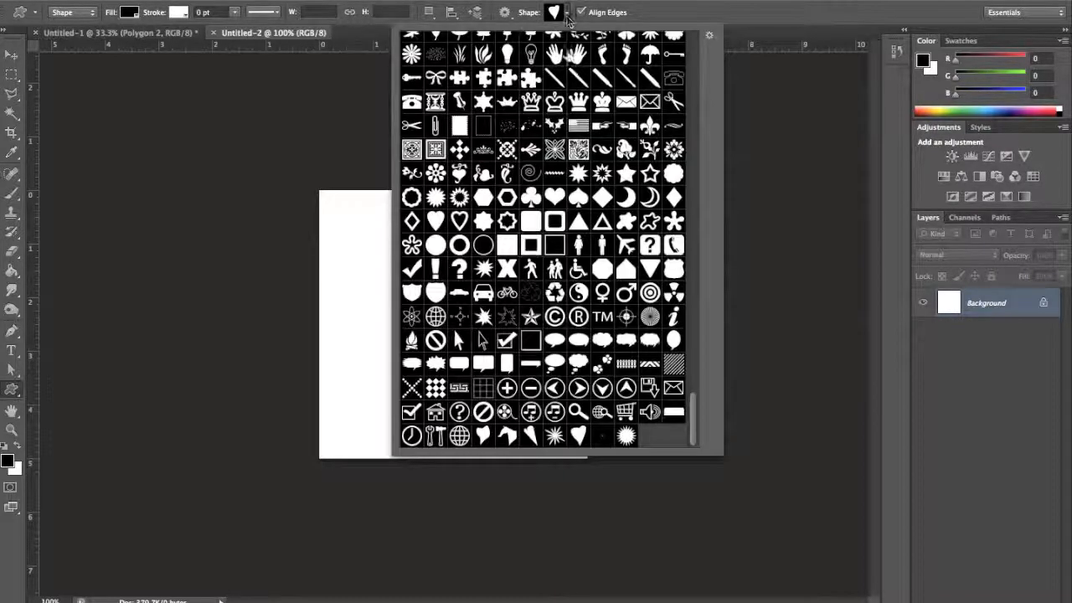
drag(692, 414, 650, 316)
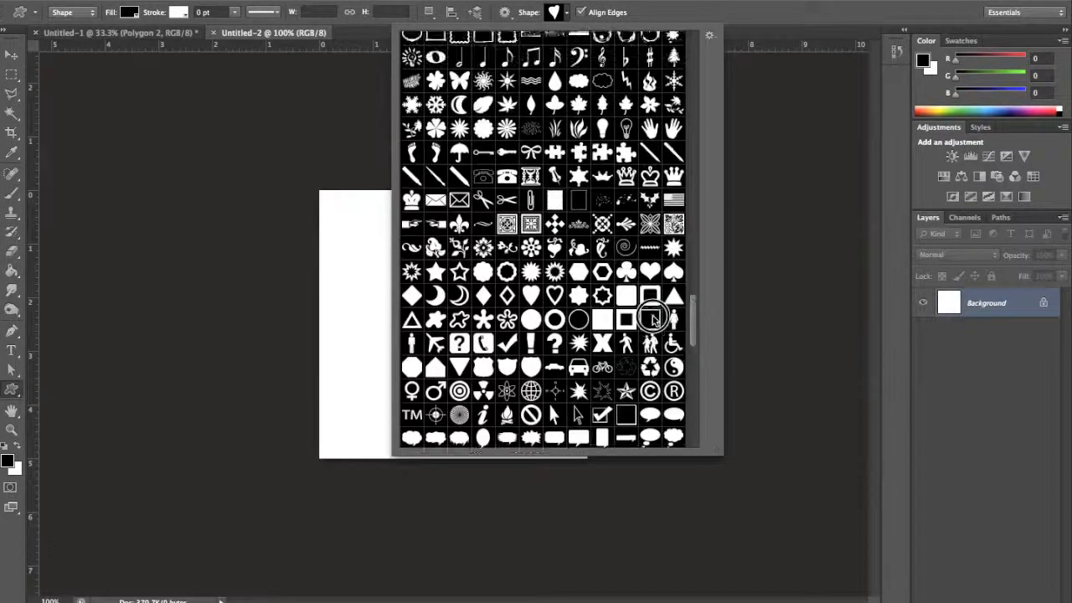
click(12, 390)
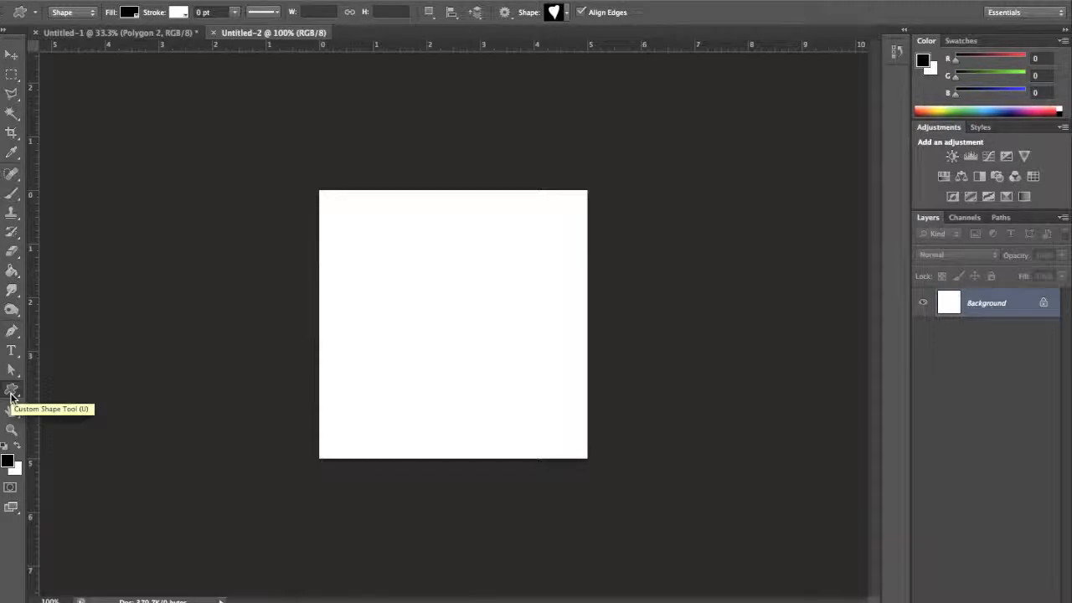
drag(11, 395, 59, 429)
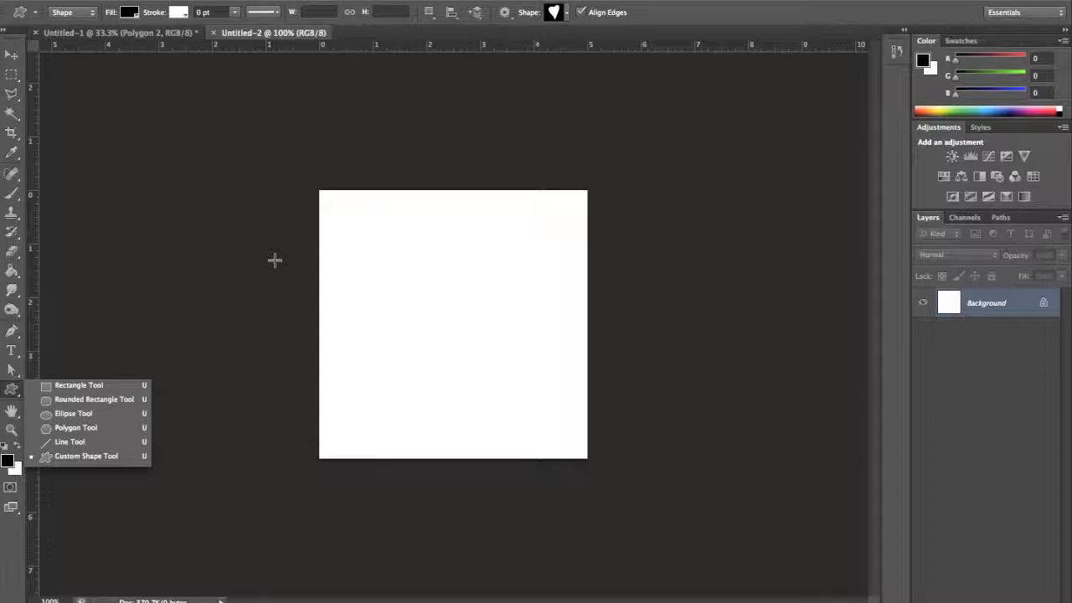
Step: Switch to the browser, open the Art Nouveau Frames Vol. I page from the deviantART results, and enlarge the browser window
click(698, 7)
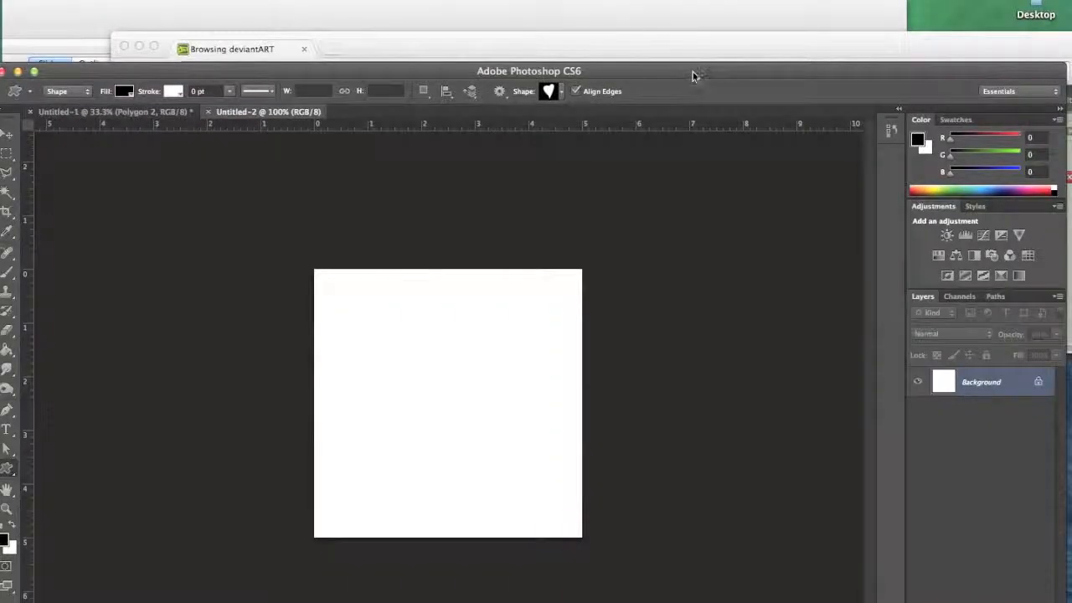
click(695, 47)
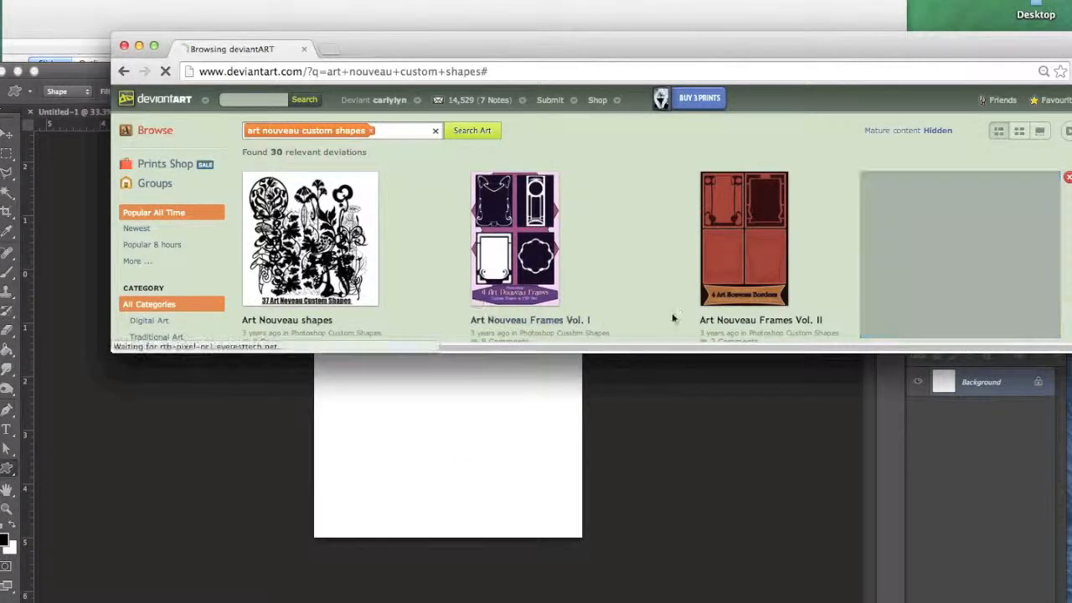
click(517, 231)
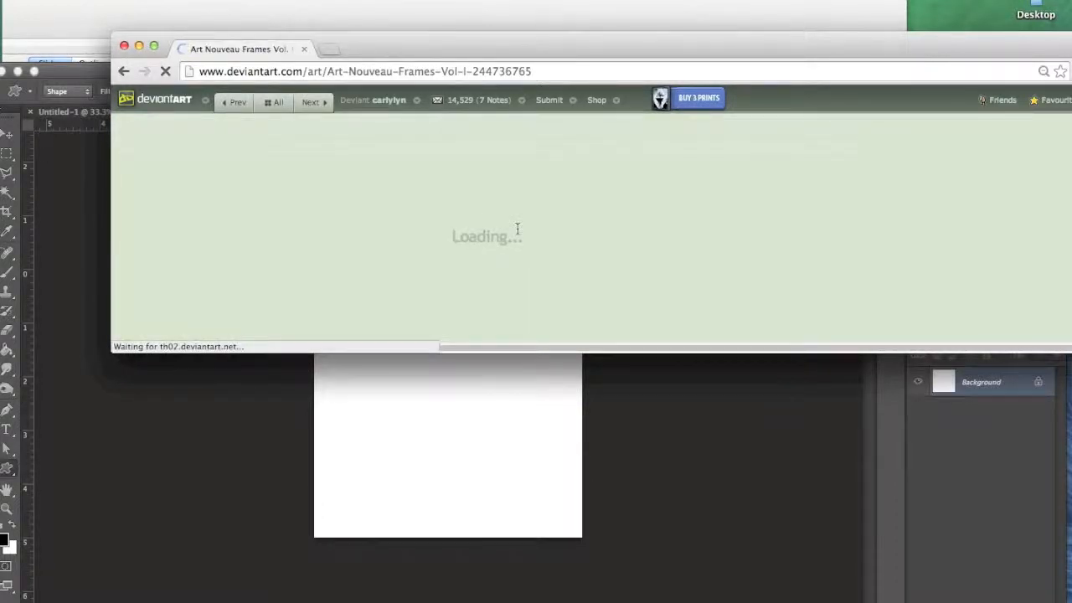
drag(768, 51, 739, 17)
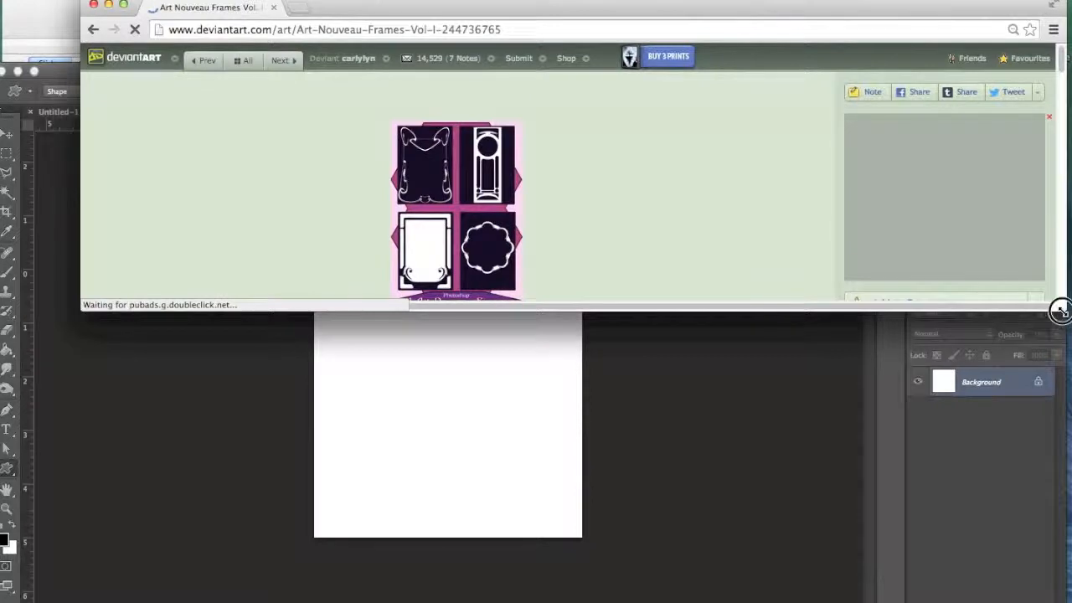
drag(1061, 318, 1064, 512)
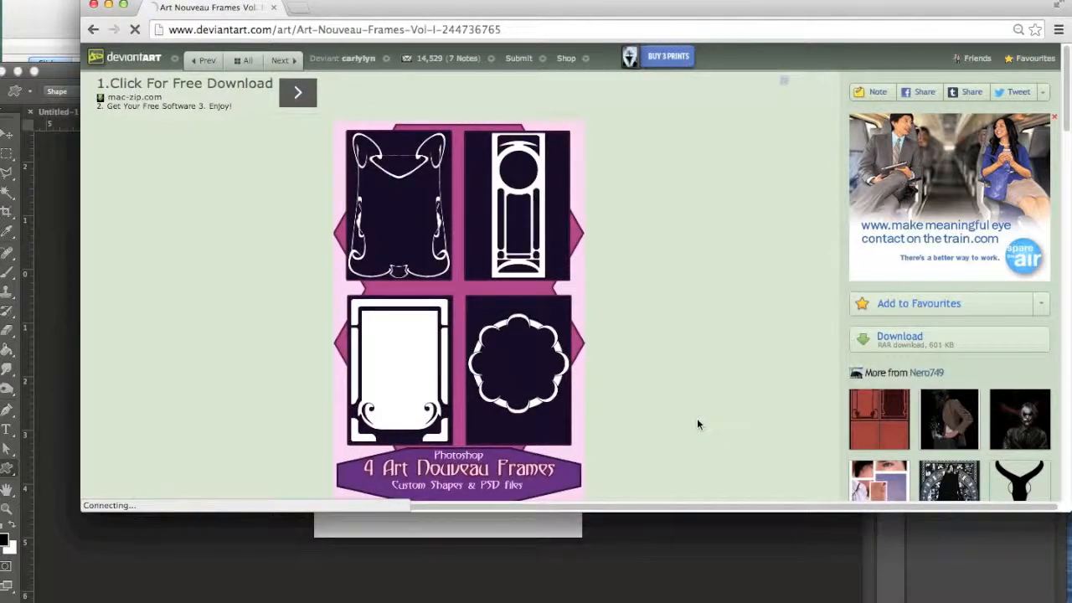
Step: Read the description and stock rules of the Art Nouveau Frames Vol. I pack and try to download it
scroll(698, 425, down, 3)
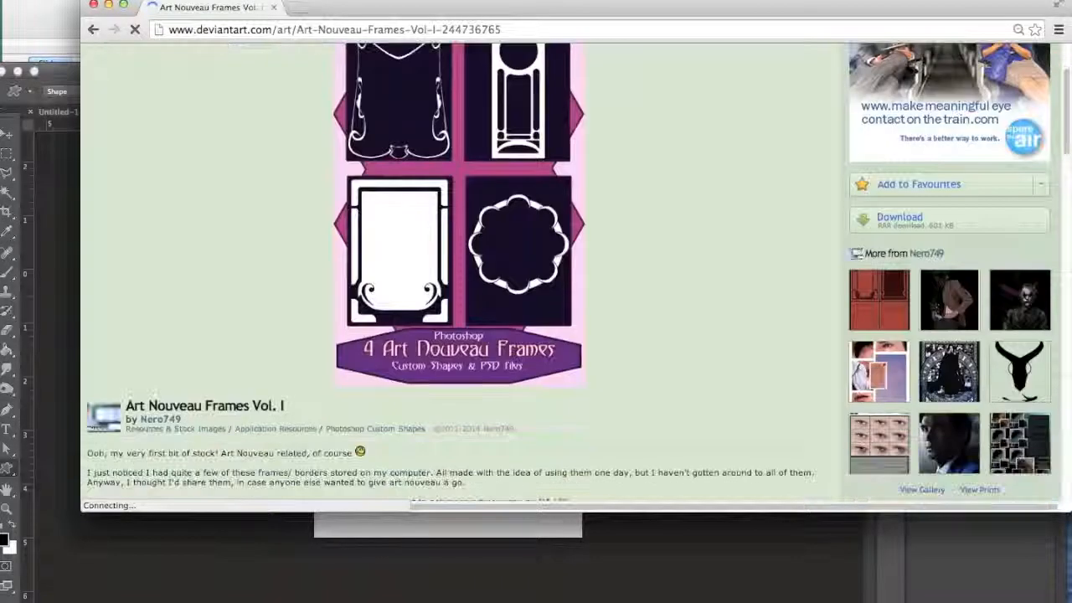
scroll(576, 277, down, 5)
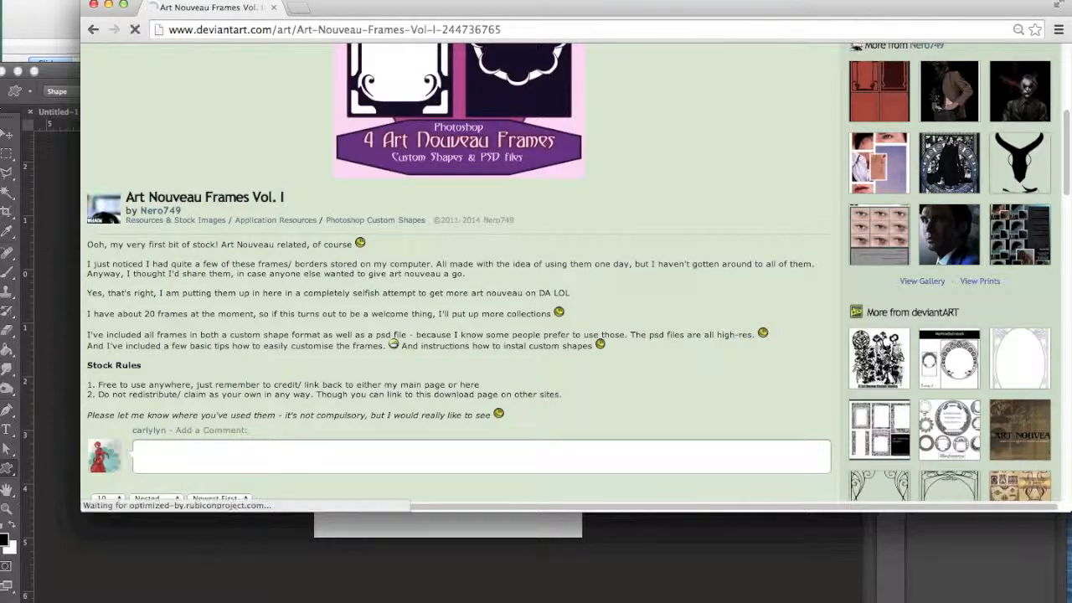
scroll(393, 335, up, 1)
scroll(578, 272, up, 8)
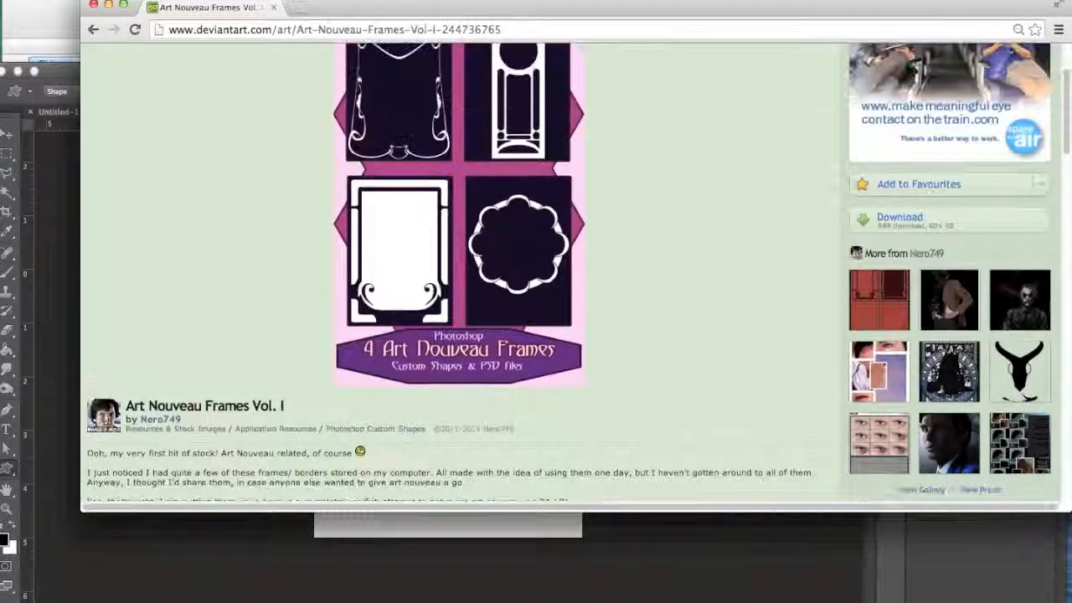
scroll(578, 272, up, 2)
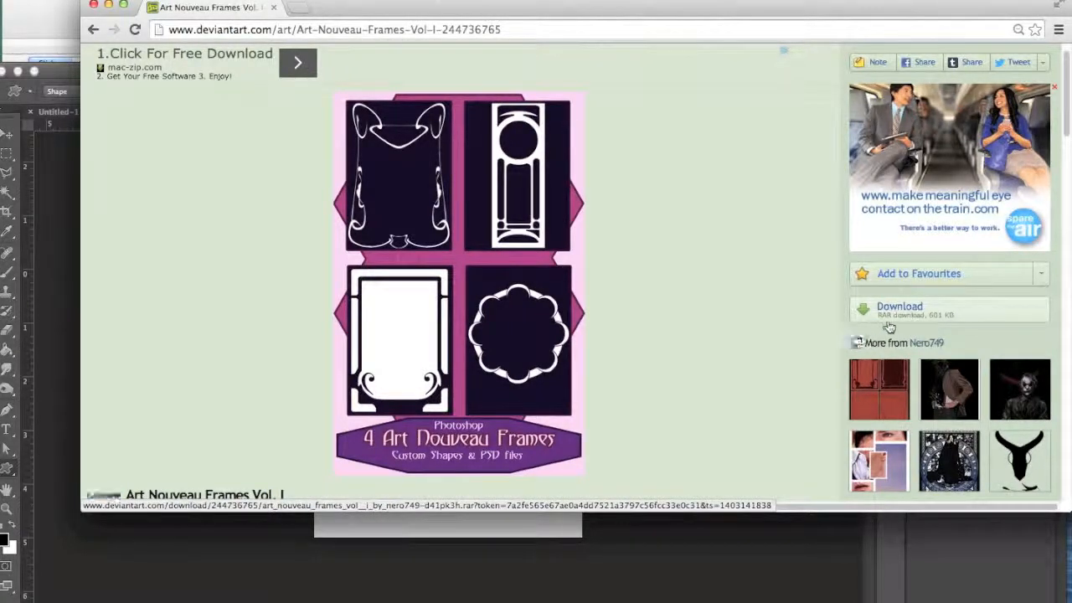
click(889, 327)
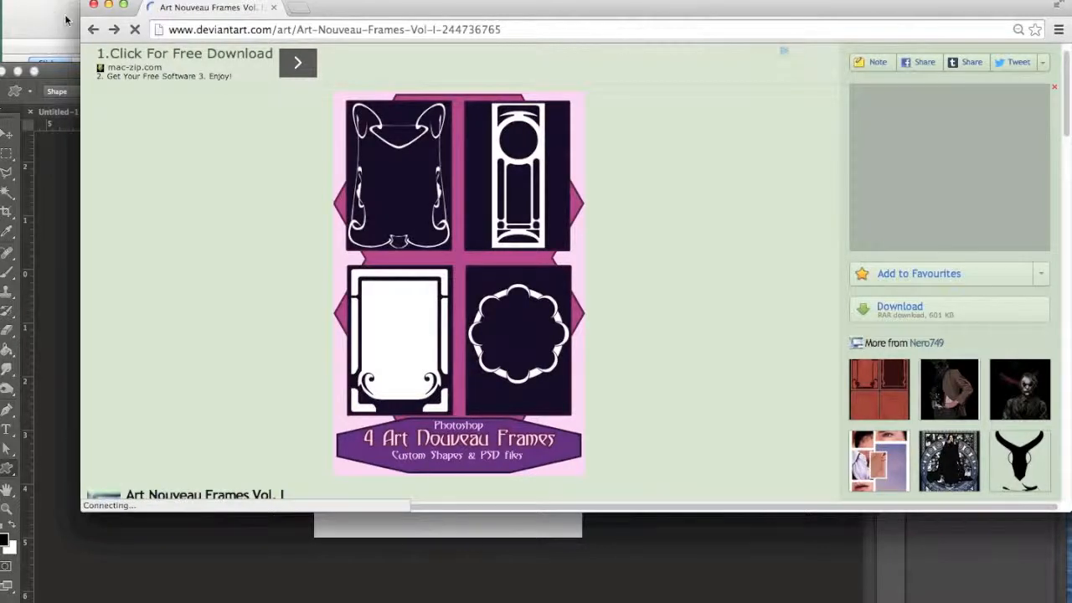
Step: Return to the art nouveau custom shapes results and download the ZIP of the Art Nouveau shapes pack
click(94, 32)
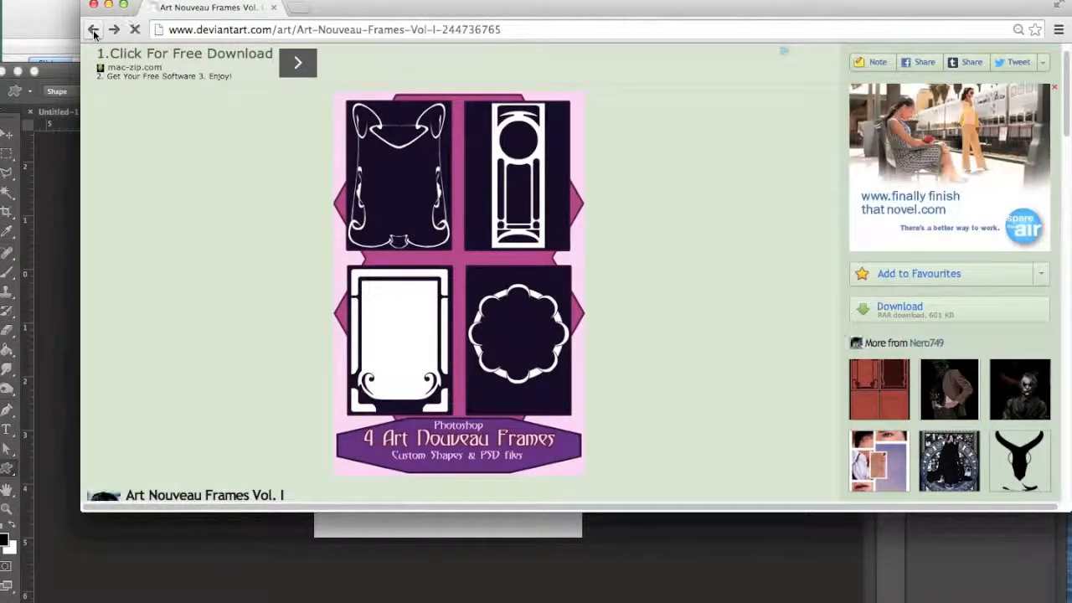
click(93, 31)
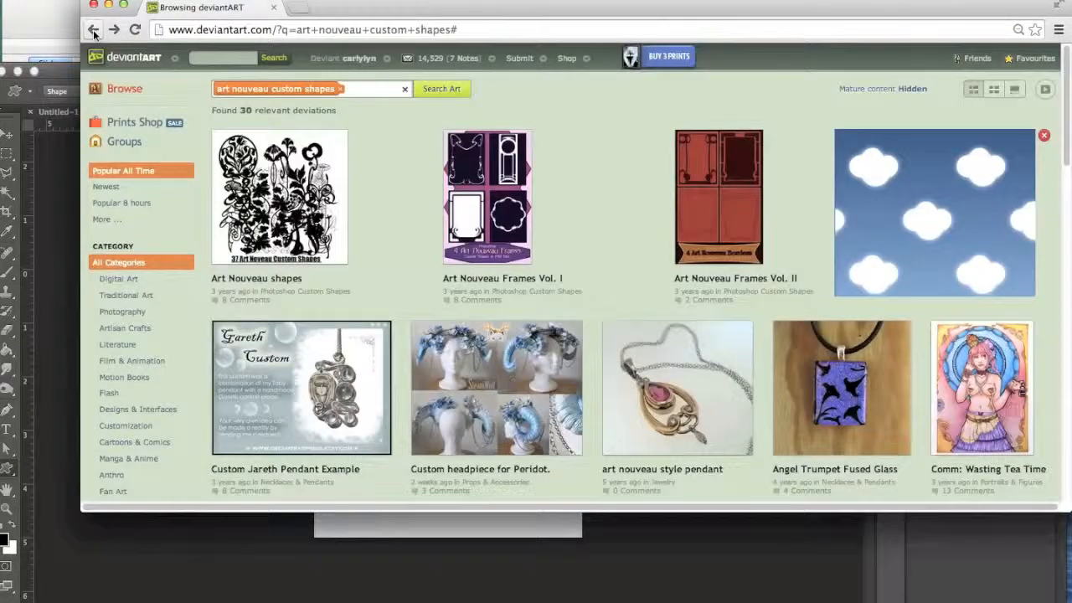
click(261, 230)
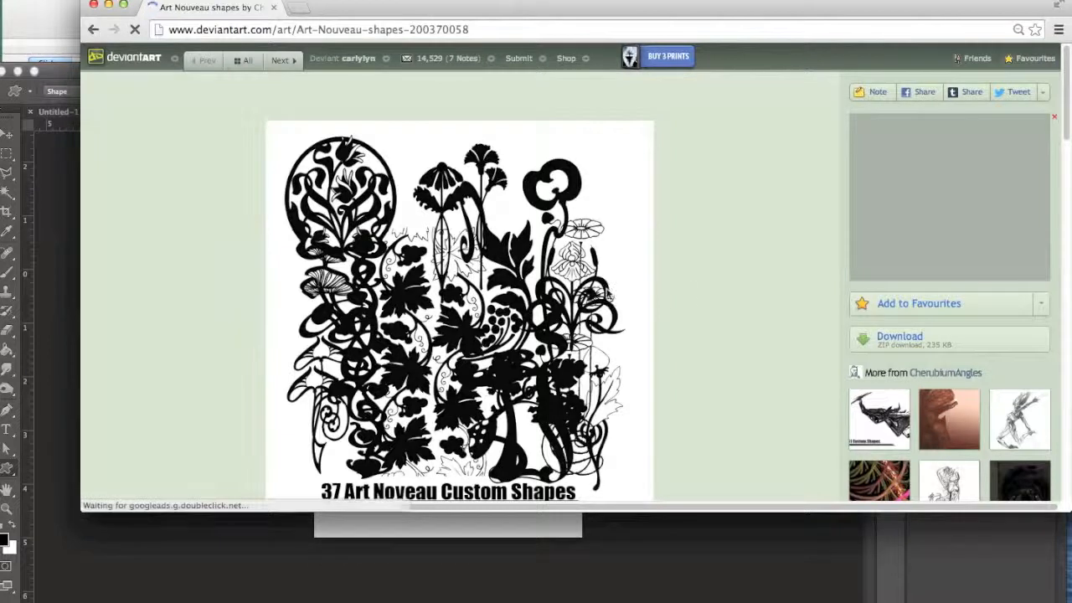
click(910, 338)
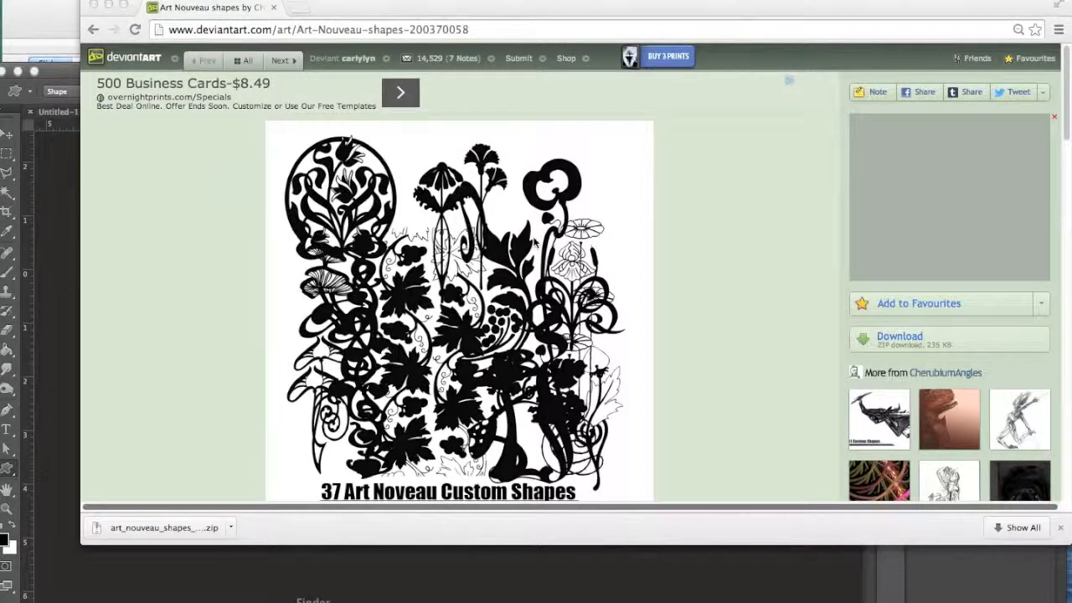
Step: Switch to Finder and extract the downloaded Art Nouveau shapes ZIP archive in the Downloads folder
click(313, 602)
click(320, 170)
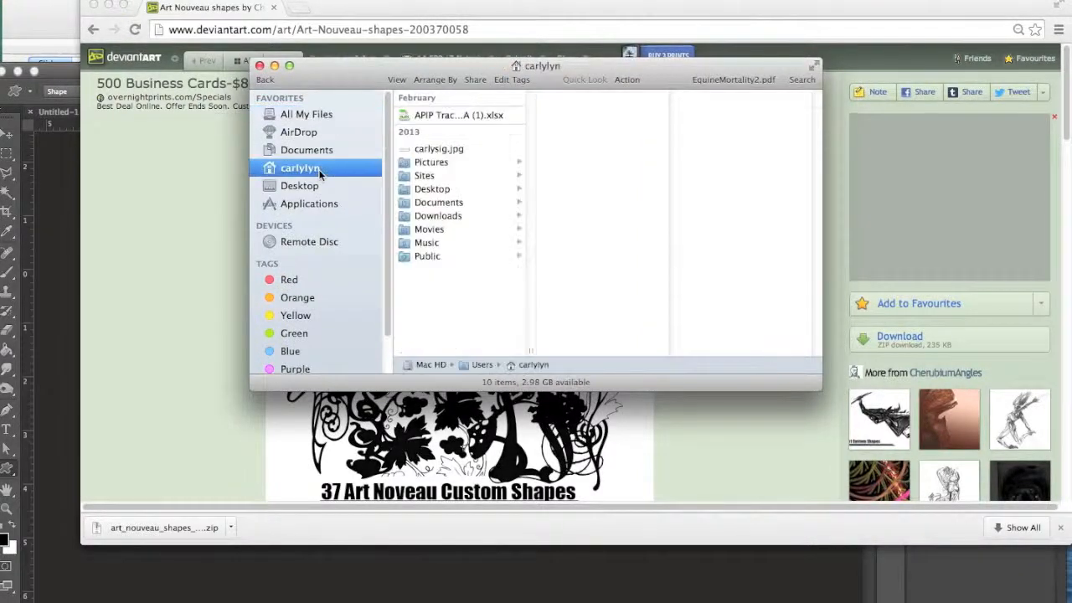
click(435, 217)
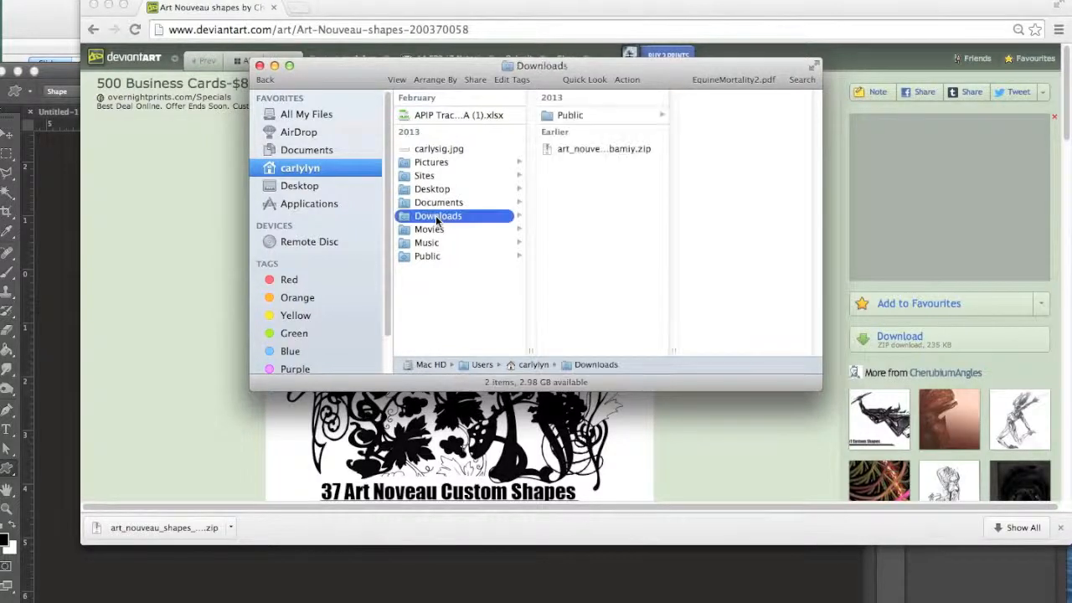
click(610, 149)
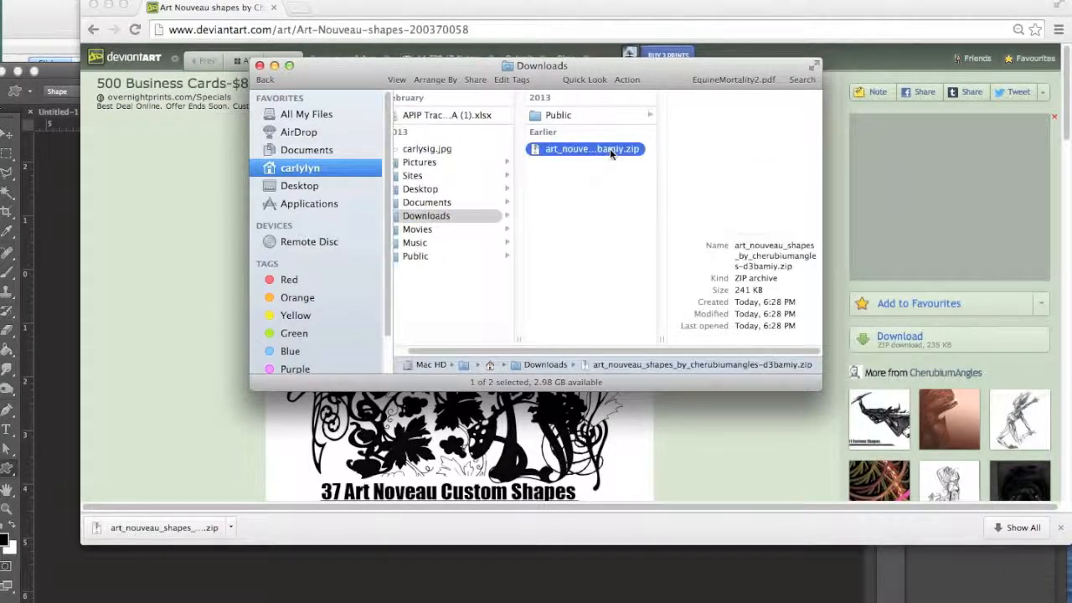
double_click(610, 148)
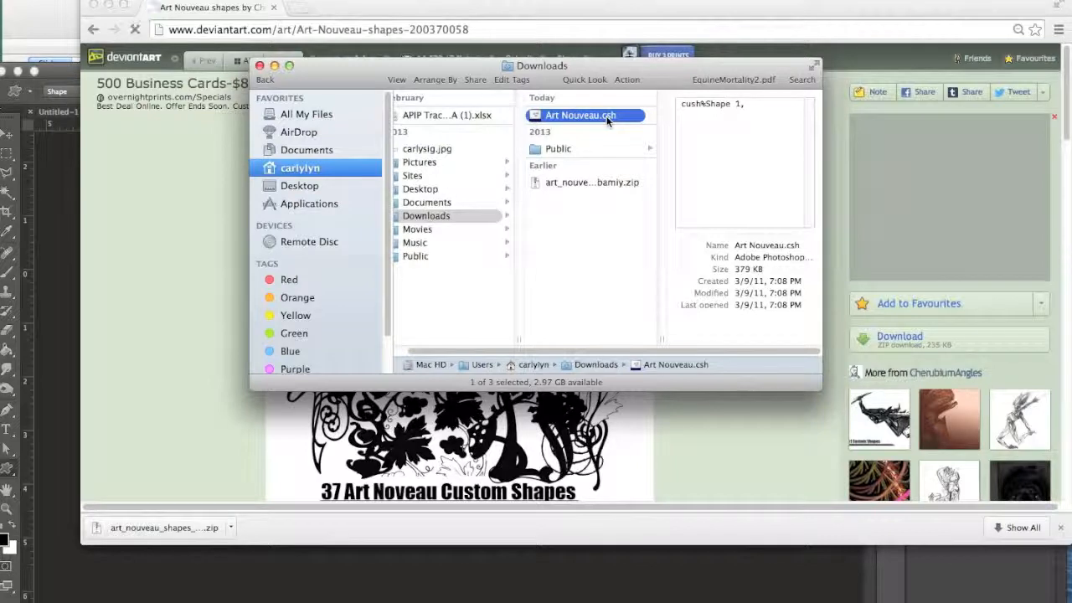
Step: Switch back to Photoshop, start loading a shape set for the Custom Shape tool, and browse to the Downloads folder
click(42, 239)
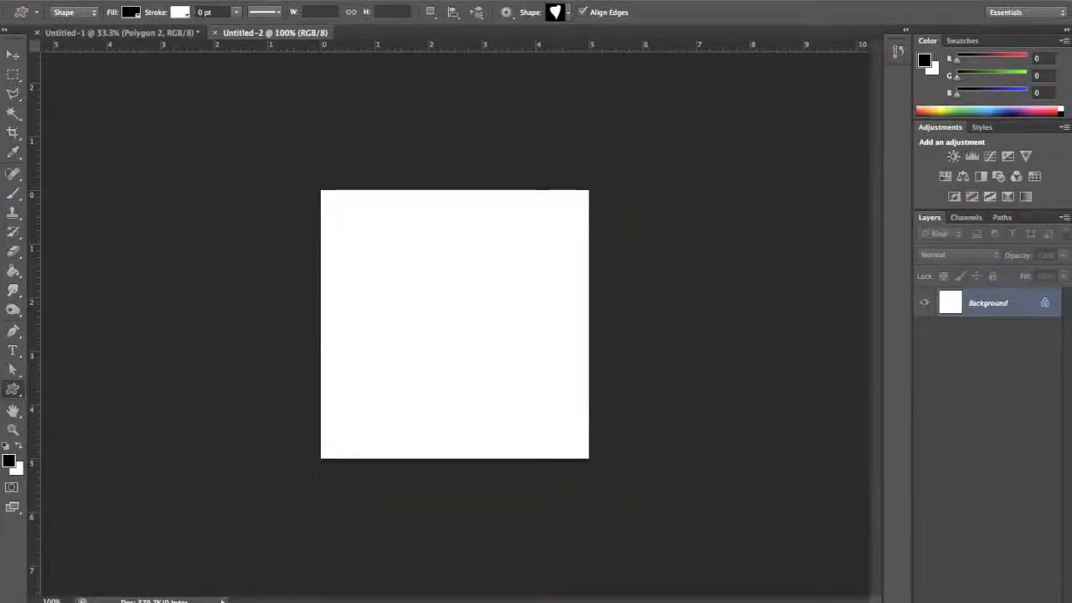
click(569, 13)
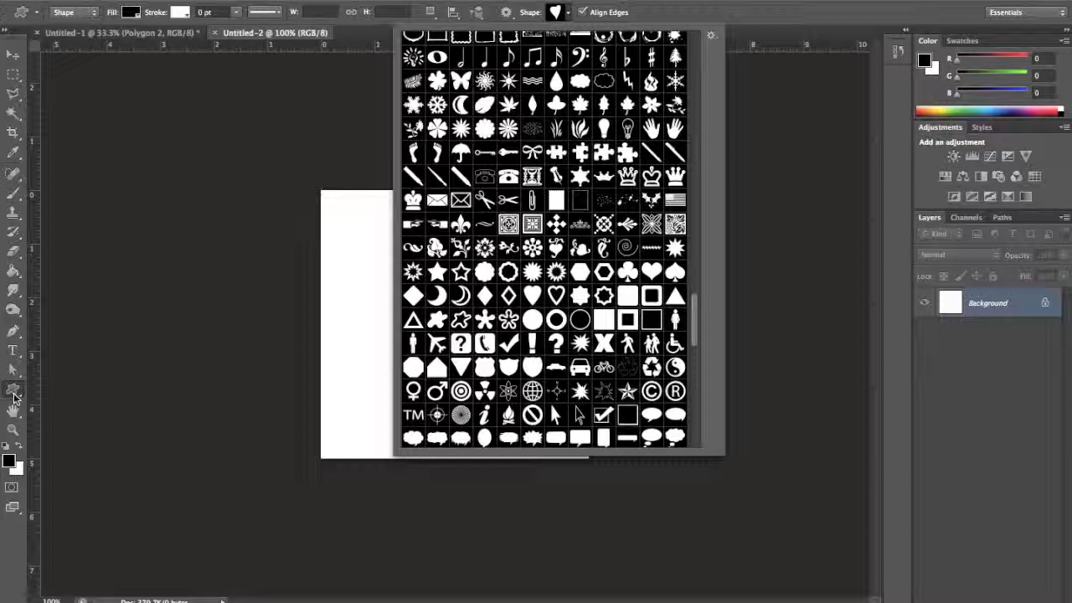
click(711, 38)
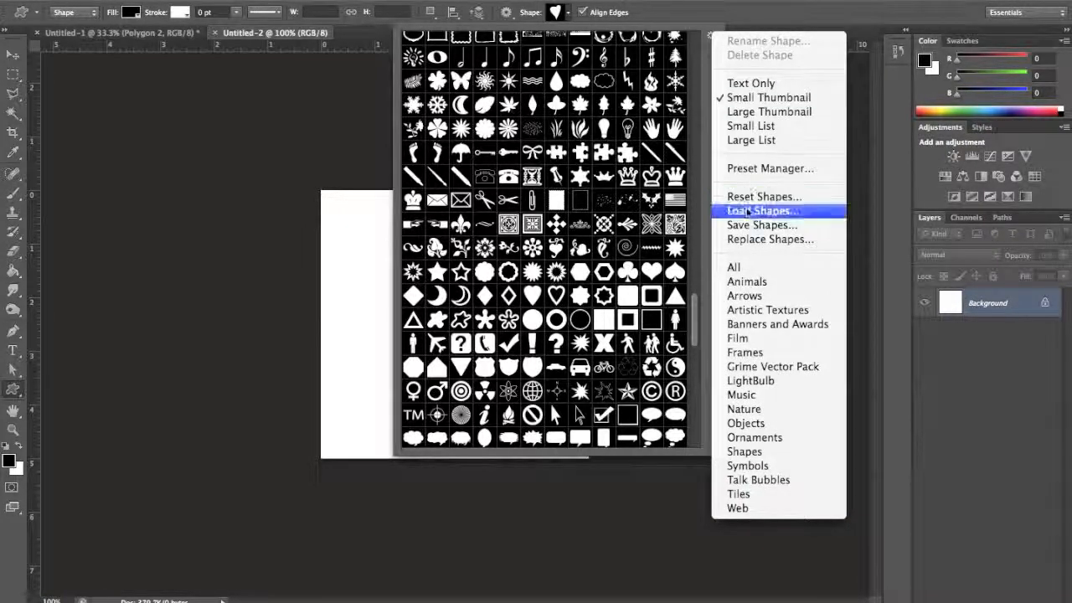
click(748, 213)
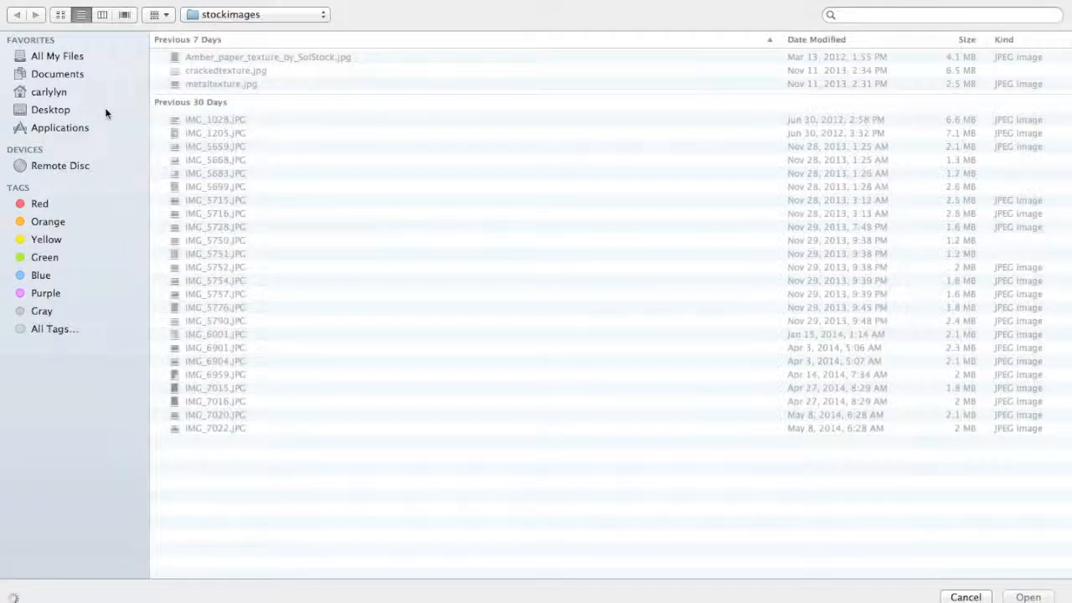
click(59, 92)
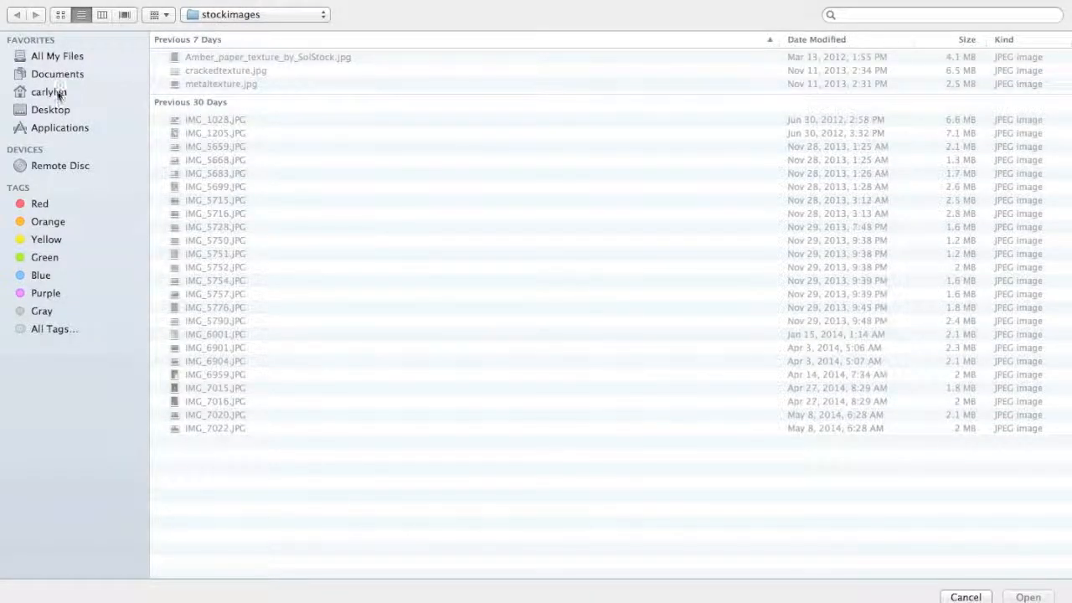
click(56, 93)
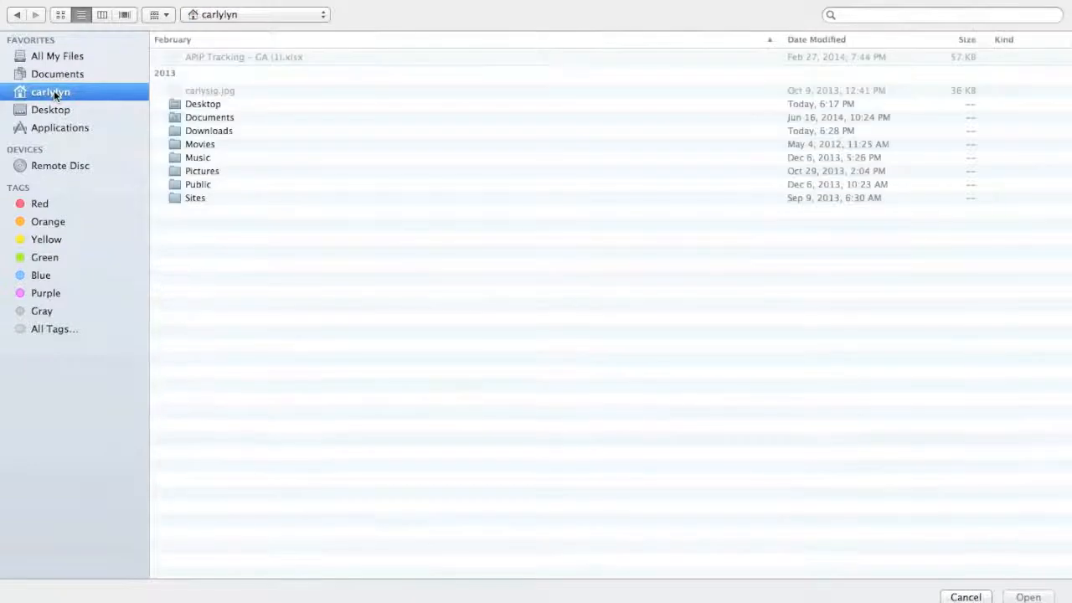
double_click(187, 130)
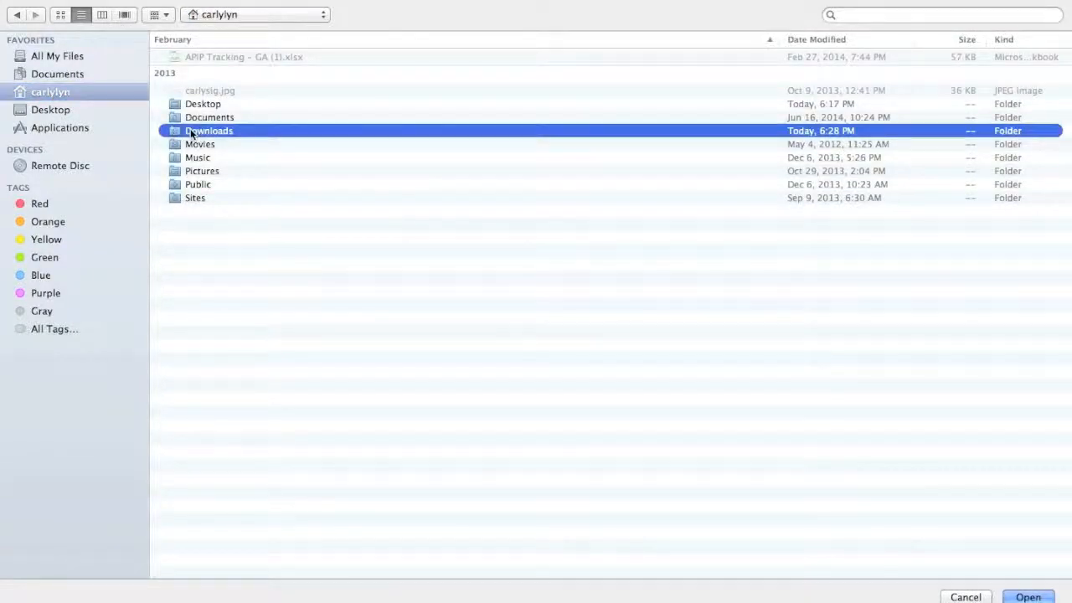
Step: Search the computer for .csh files, and return to the Downloads folder
click(879, 16)
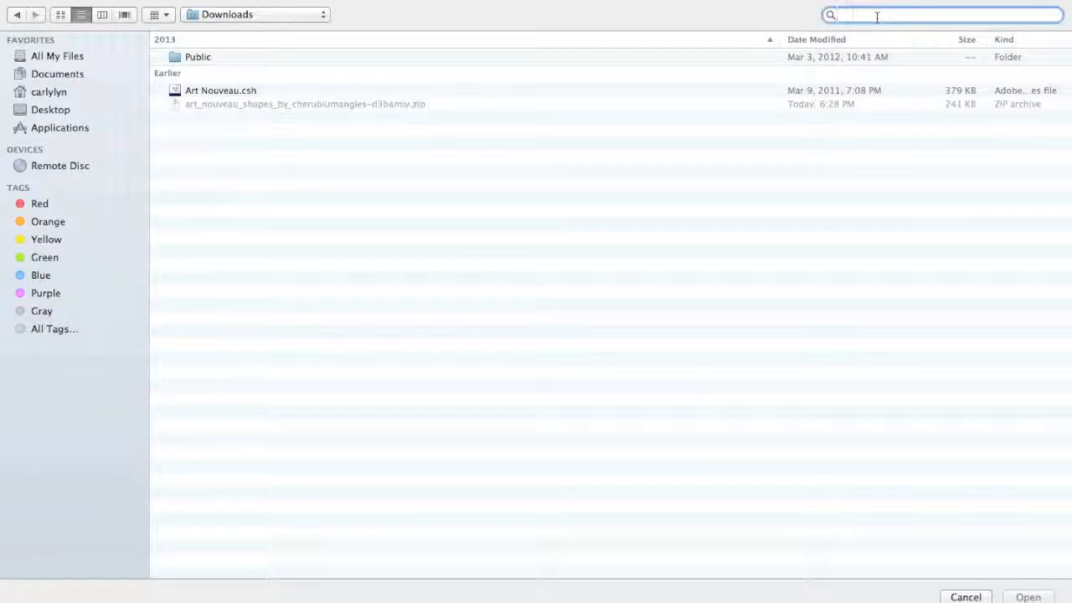
text(.csh)
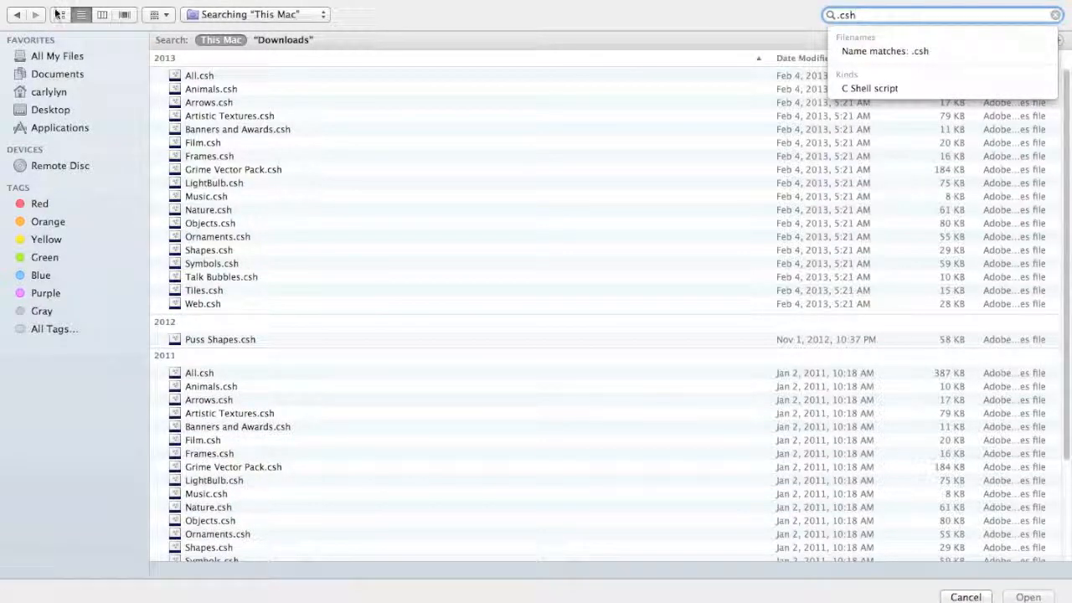
click(17, 14)
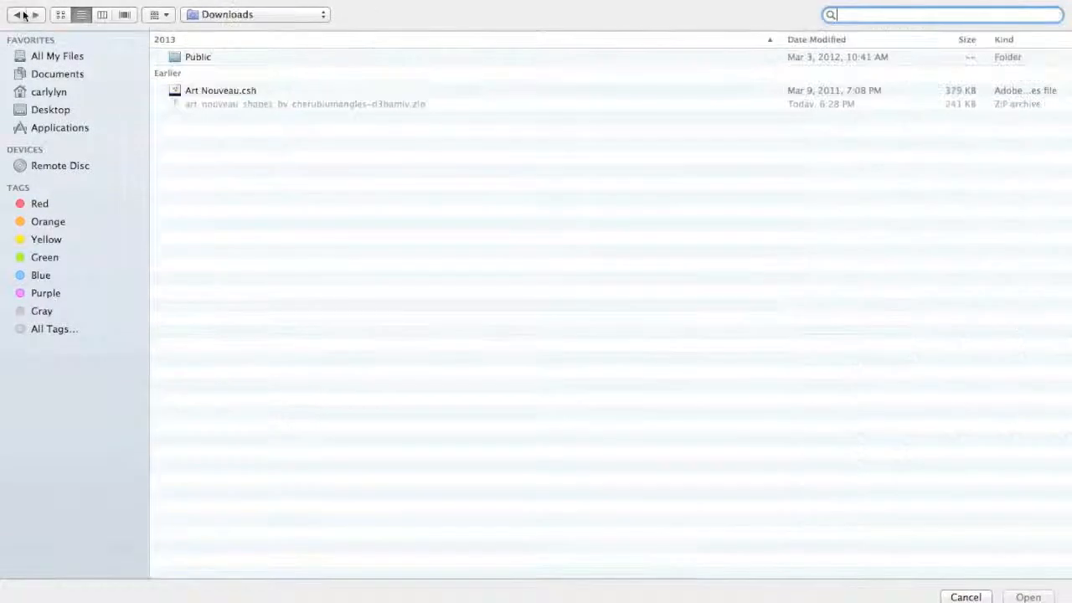
Step: Load Art Nouveau.csh into the custom shape presets and view the shapes at the end of the collection
click(220, 89)
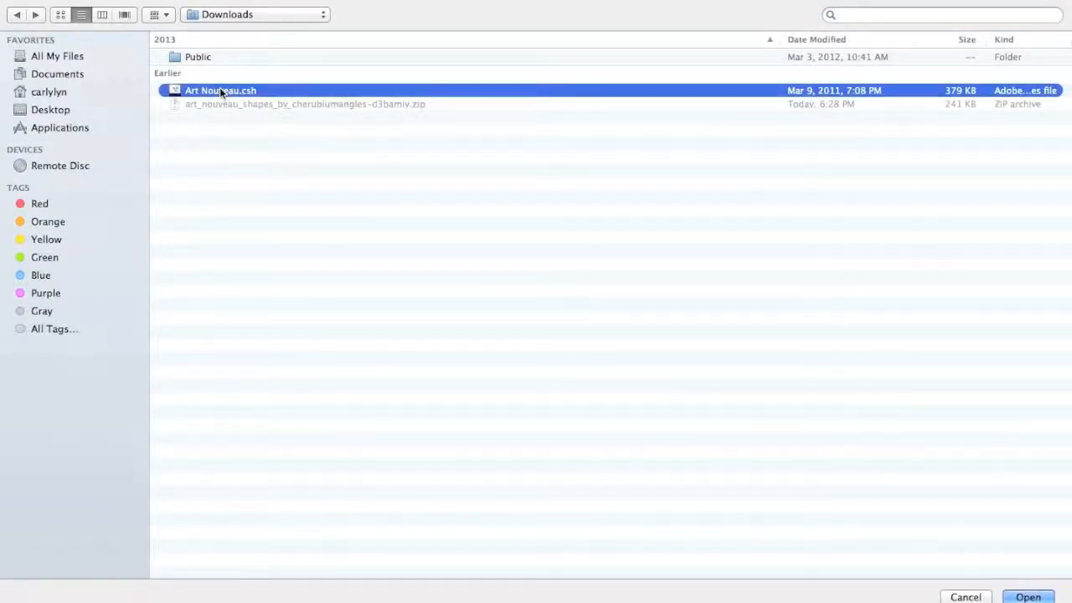
click(1029, 597)
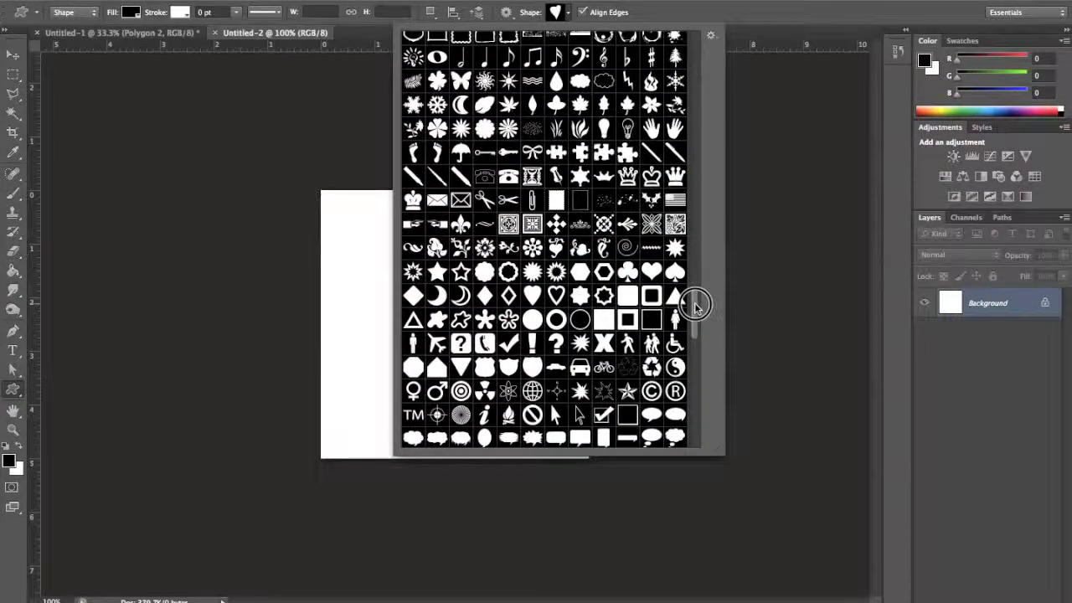
drag(694, 306, 679, 442)
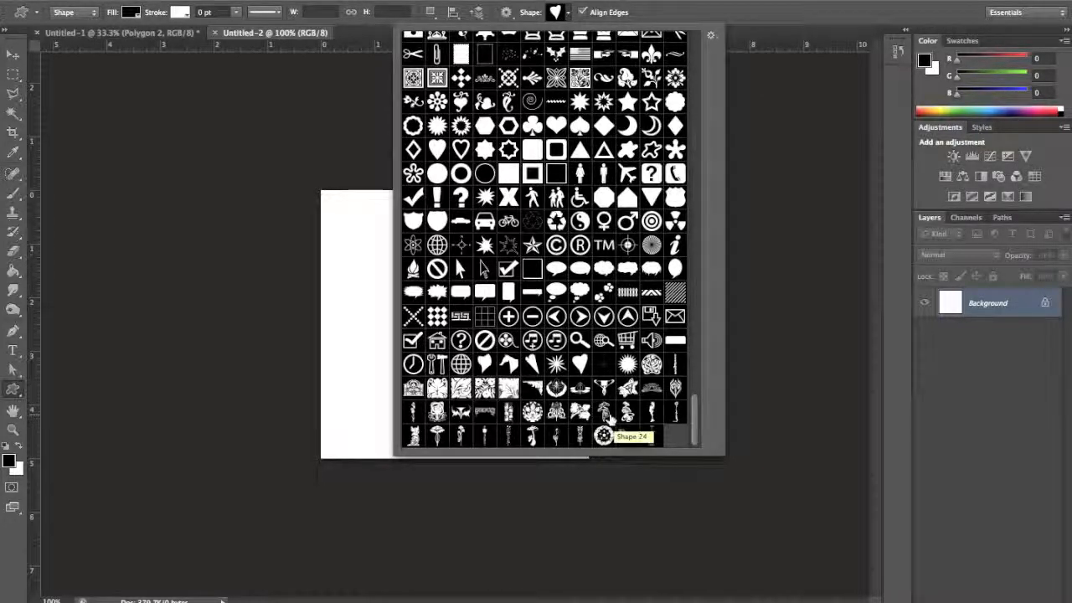
Step: Draw the leafy square Art Nouveau custom shape in black, about 342 by 343 px, nearly filling the canvas
click(509, 390)
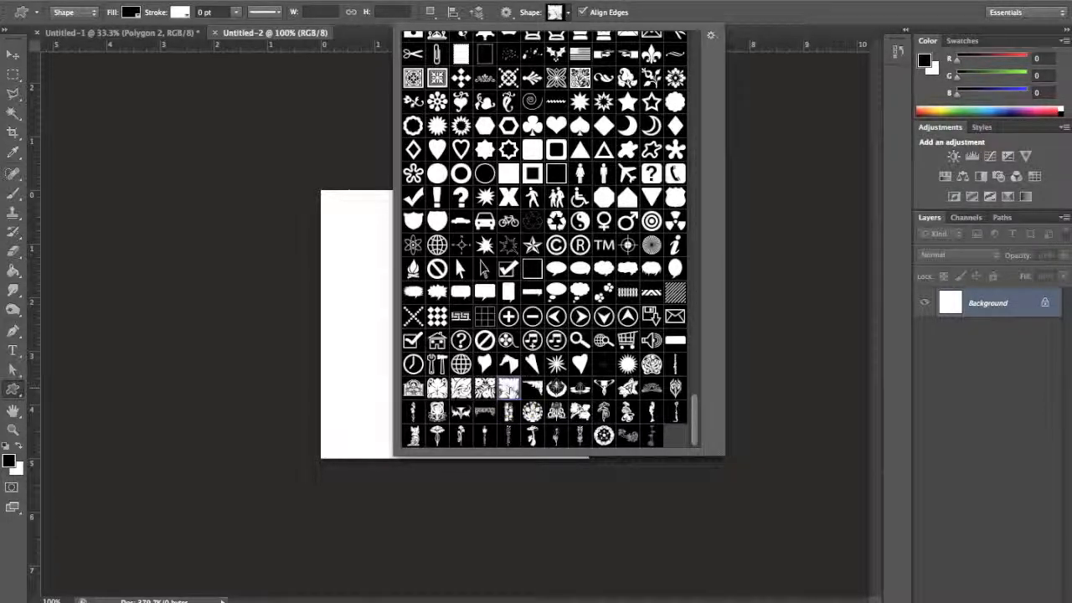
drag(330, 197, 604, 452)
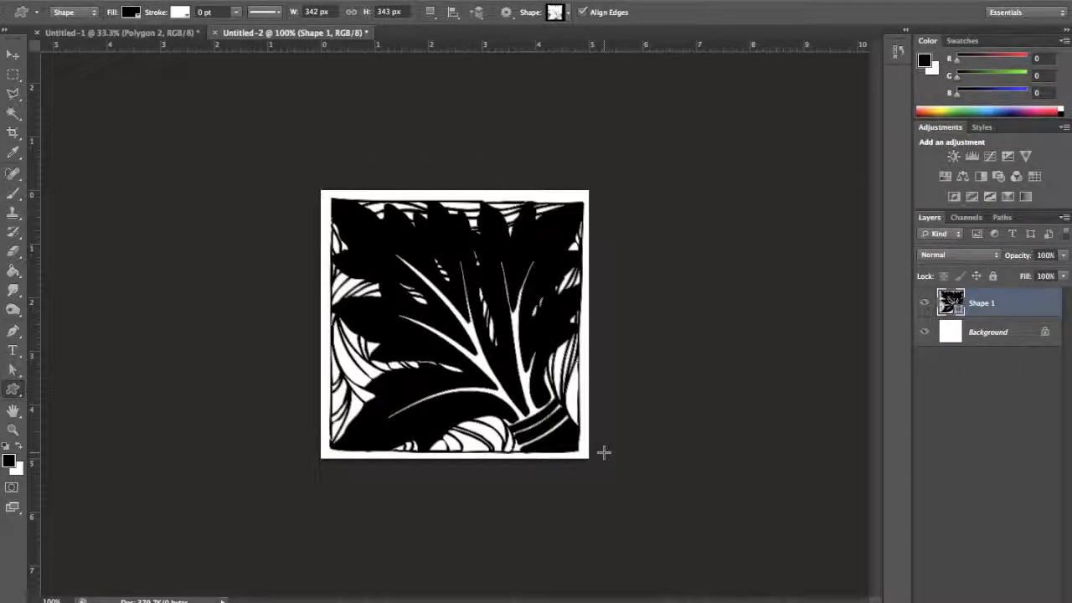
key(ctrl+plus)
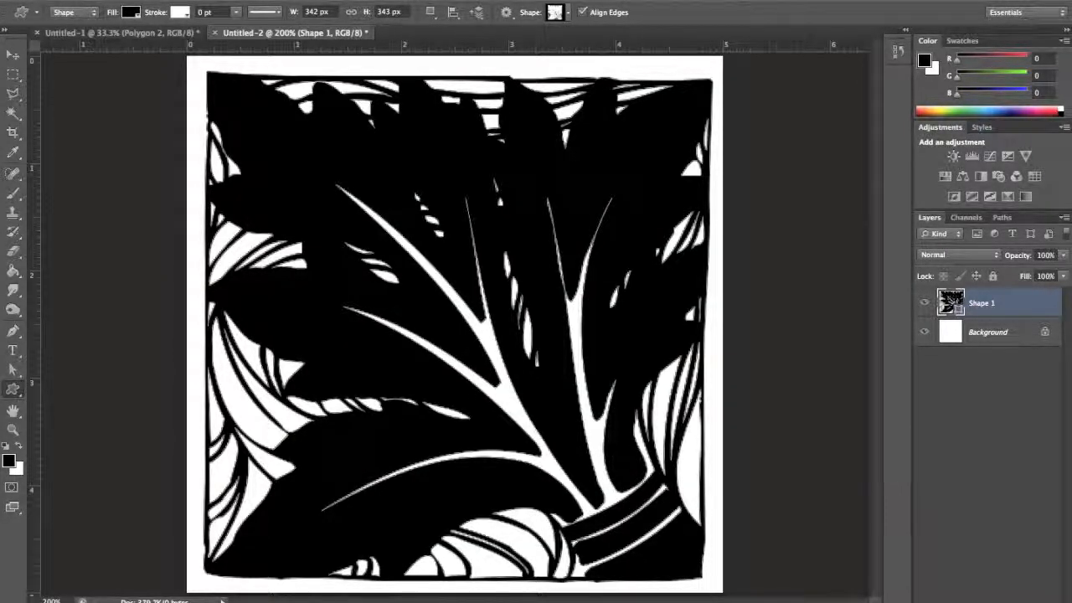
Step: On a new layer, draw a white rounded rectangle about 317 by 118 px with a 10 px radius across the leaf shape's lower part
click(1029, 600)
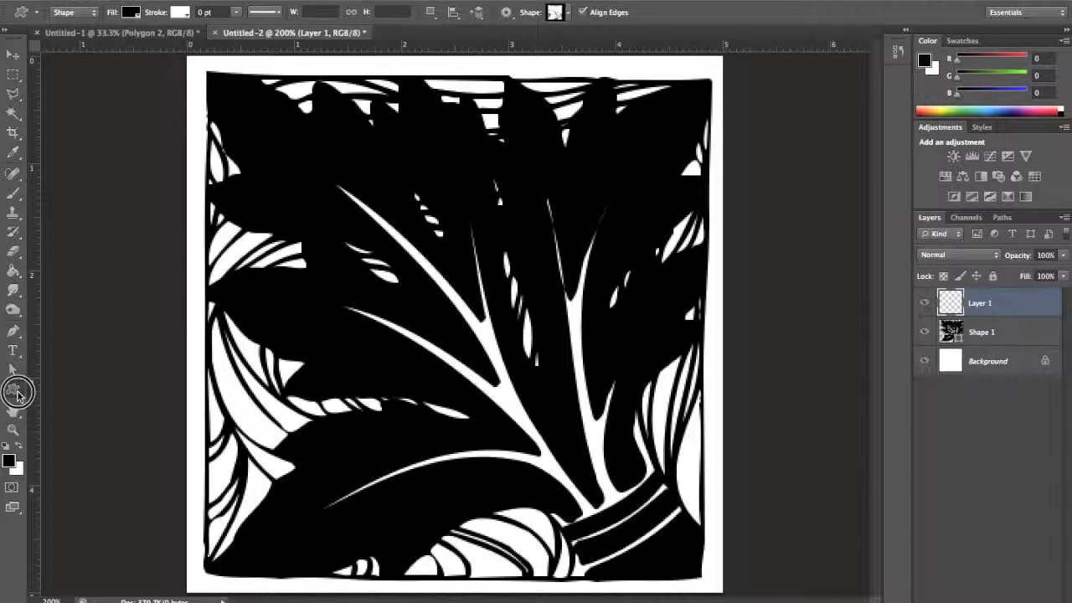
drag(13, 388, 42, 404)
click(42, 401)
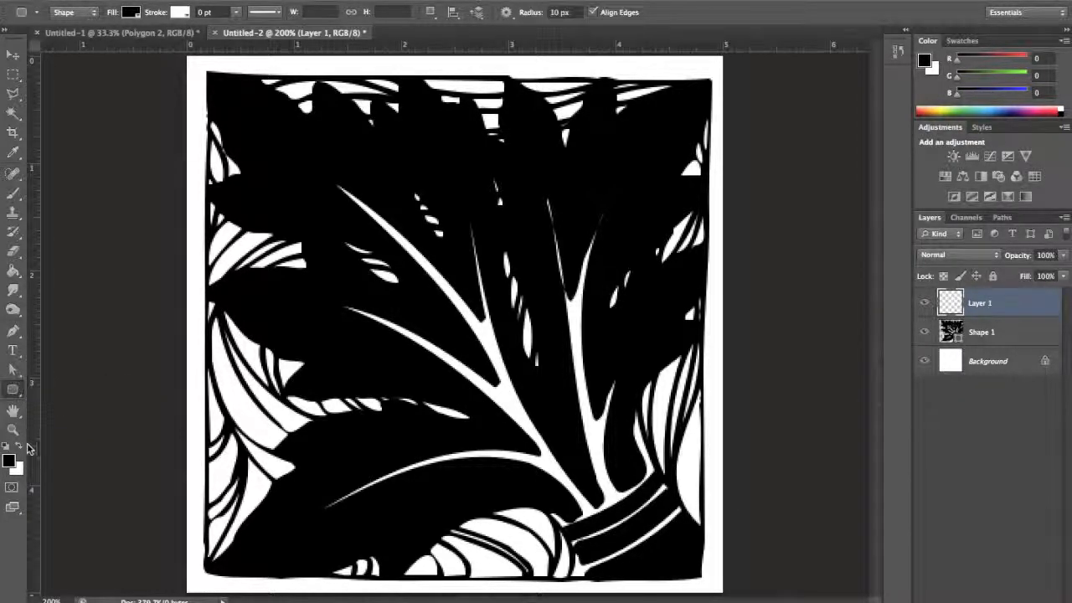
click(18, 449)
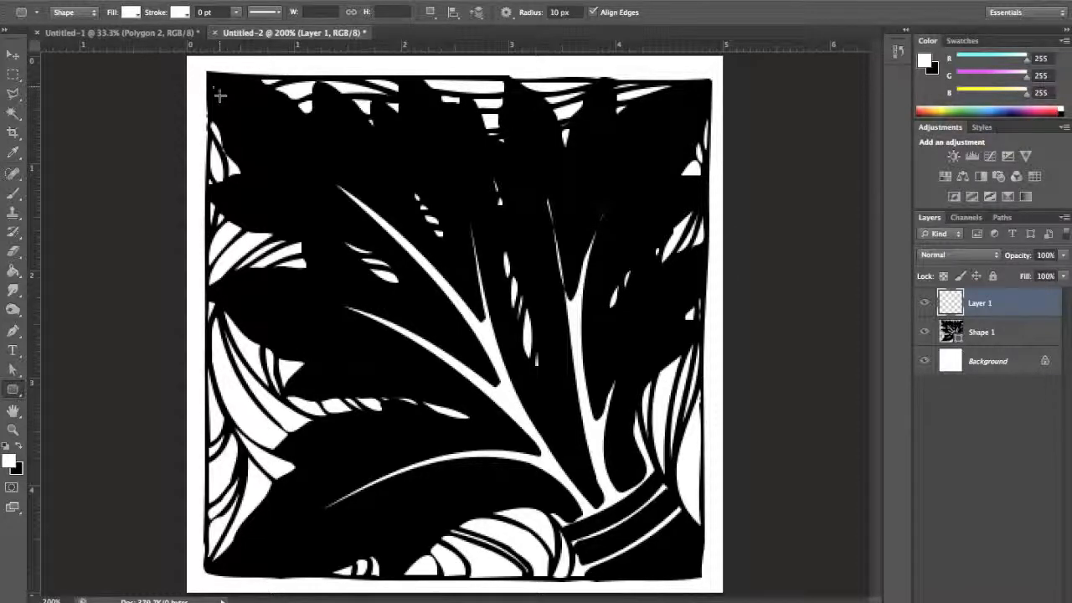
drag(213, 392, 686, 571)
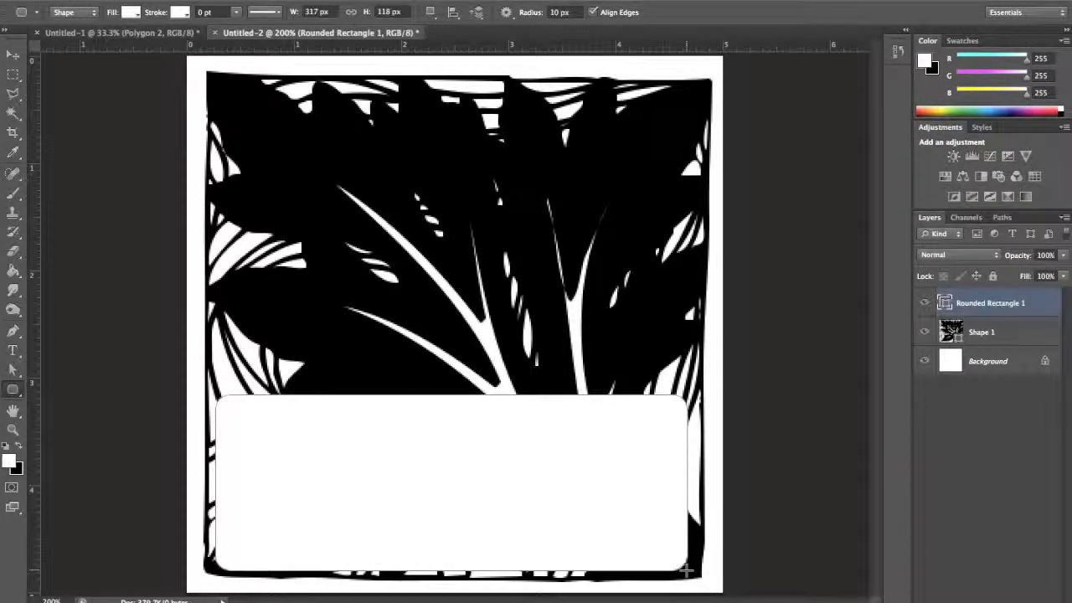
Step: Give the rounded rectangle a black stroke 5 pt wide
click(181, 14)
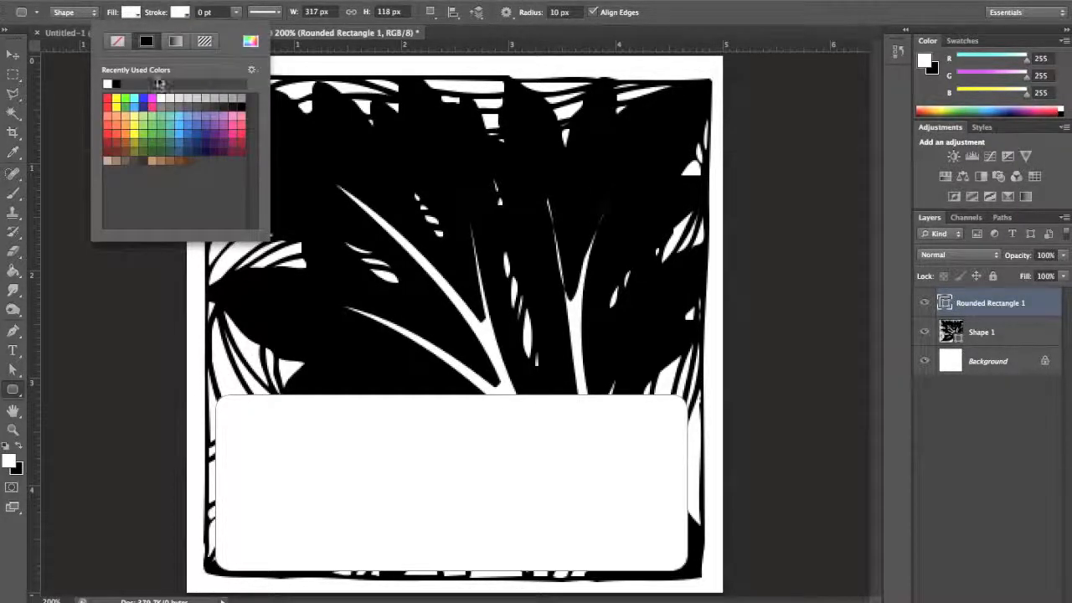
click(116, 83)
click(223, 8)
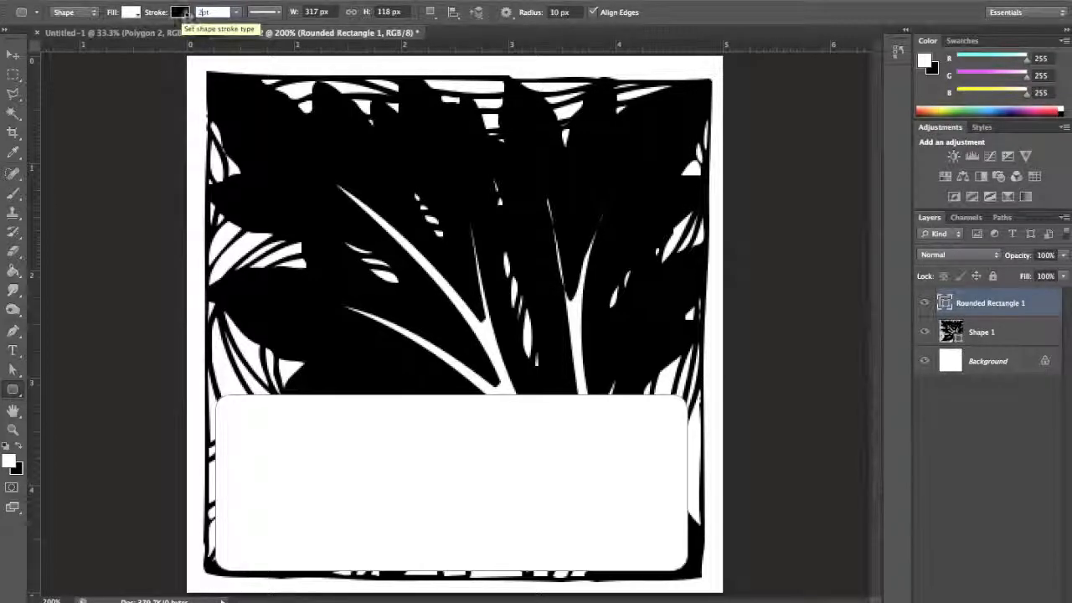
drag(221, 9, 183, 10)
text(3)
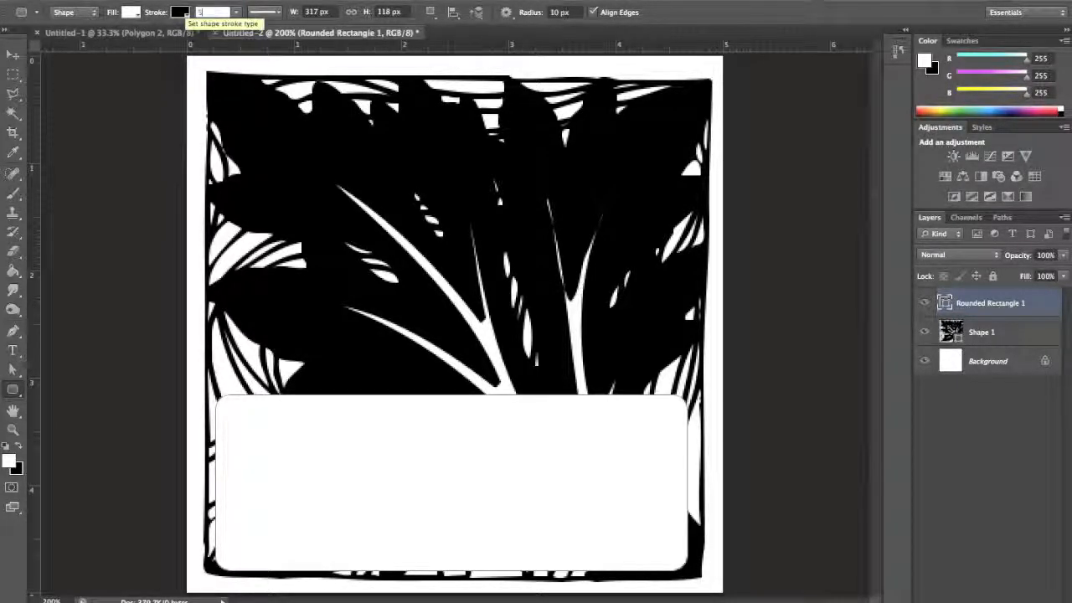
drag(202, 10, 189, 10)
text(10)
key(Return)
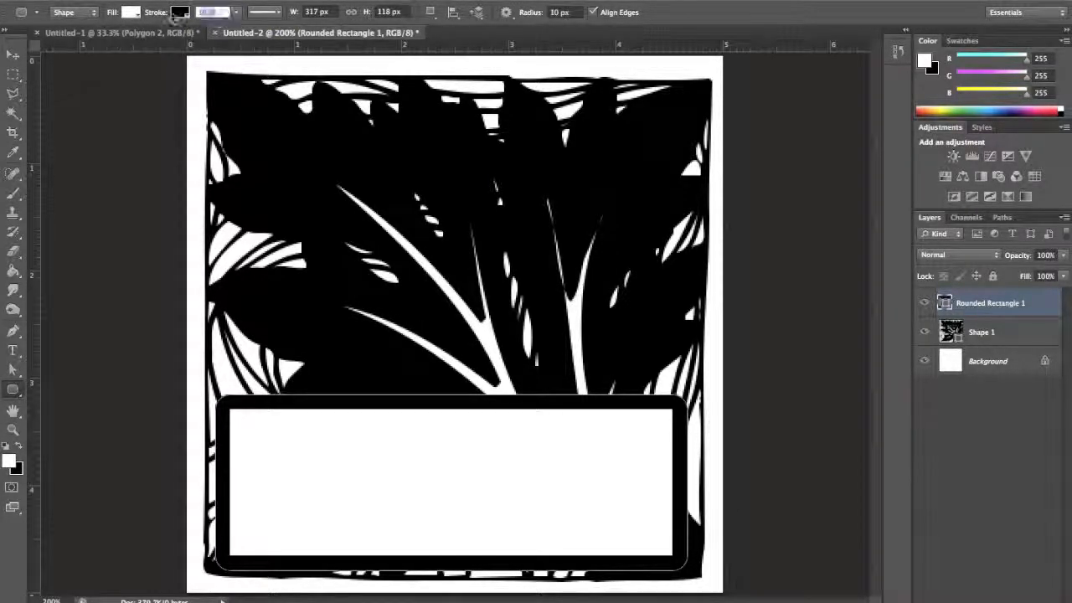
text(5)
key(Return)
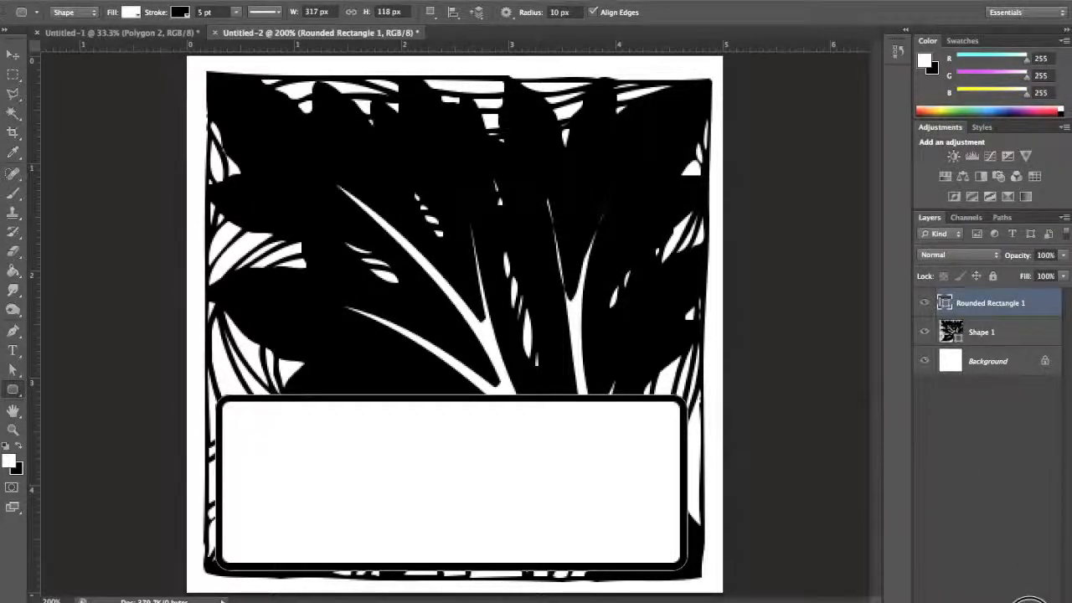
Step: Add the text MERLOT in outlined lettering on a new layer and fit it inside the white rounded rectangle
click(1032, 598)
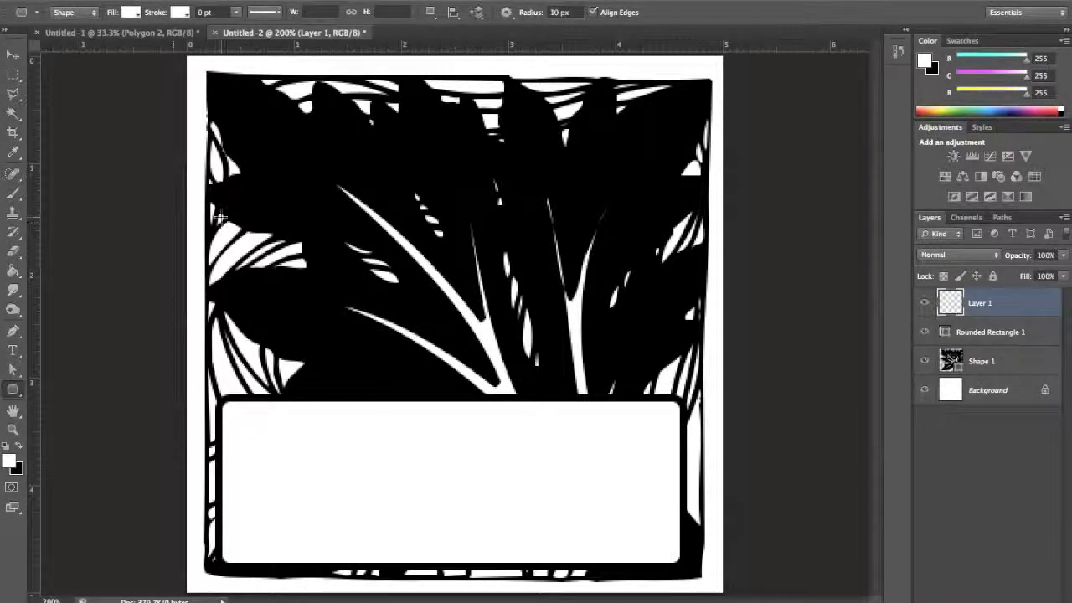
click(12, 350)
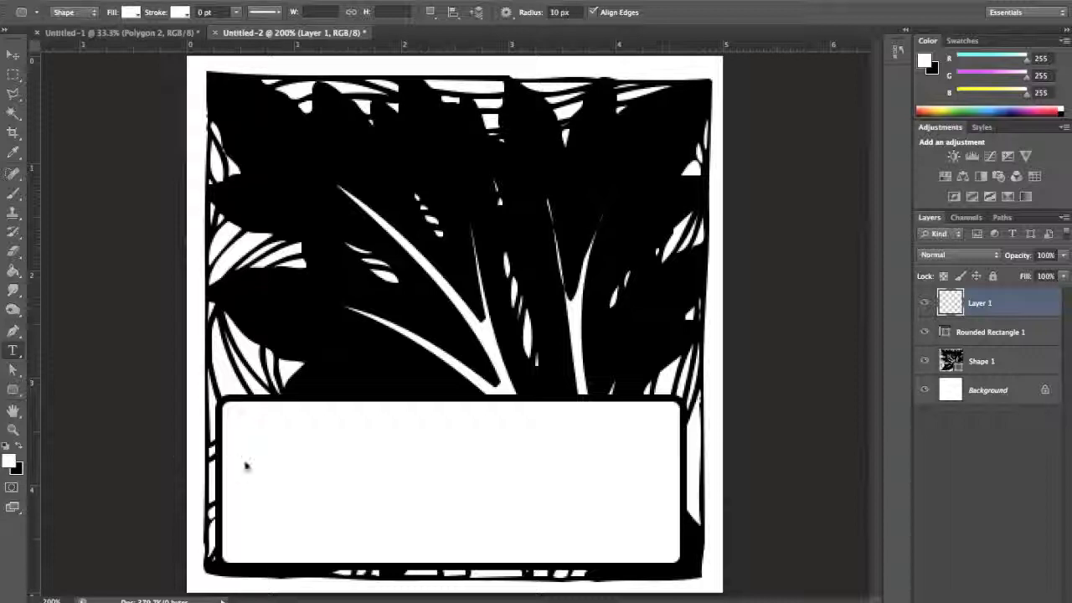
key(t)
click(20, 449)
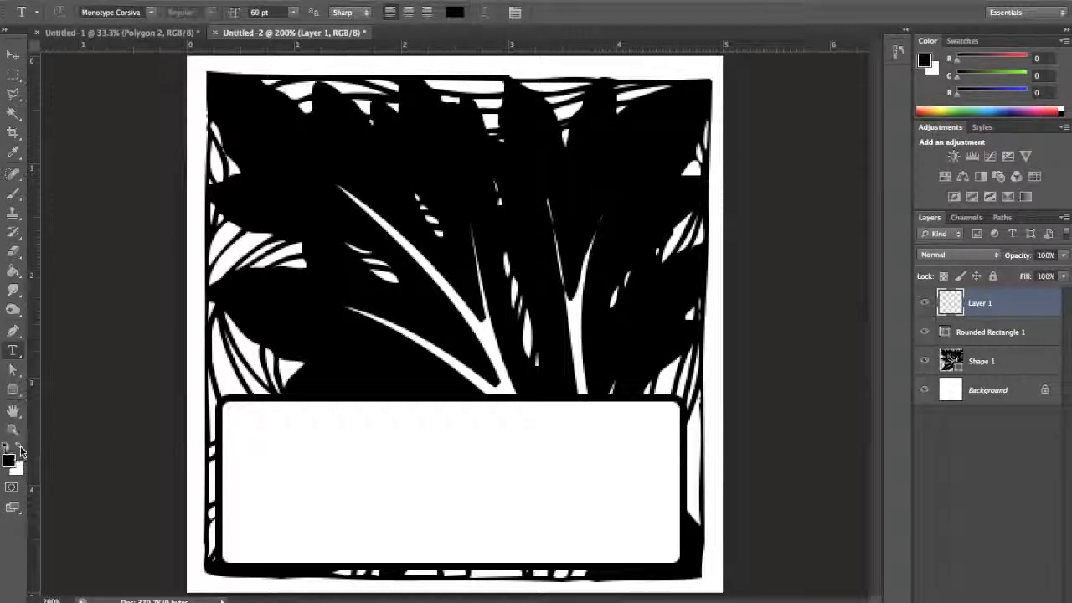
click(20, 448)
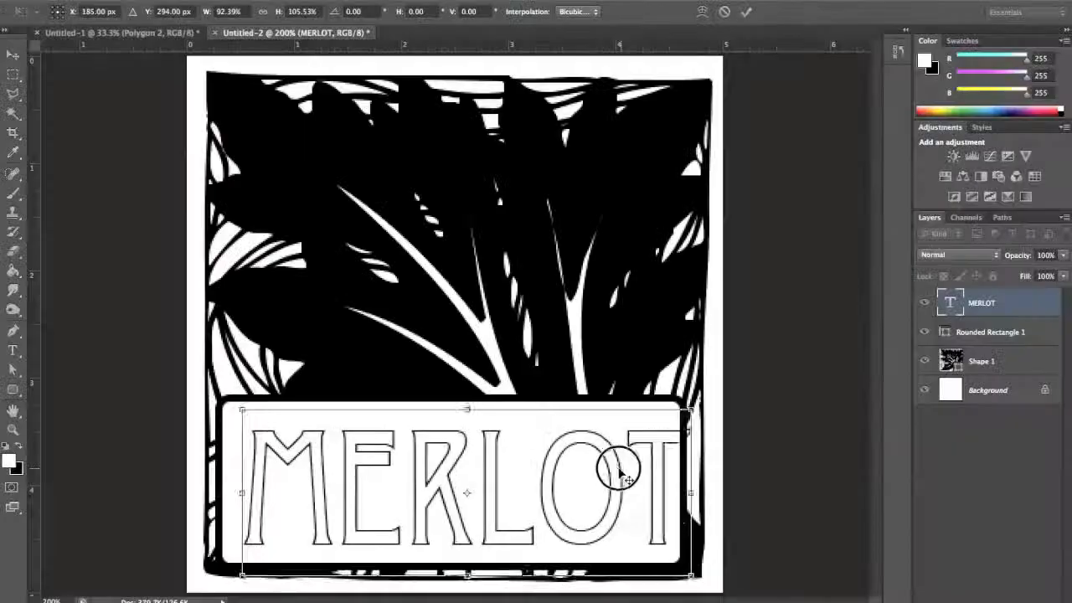
drag(617, 461, 616, 473)
key(Return)
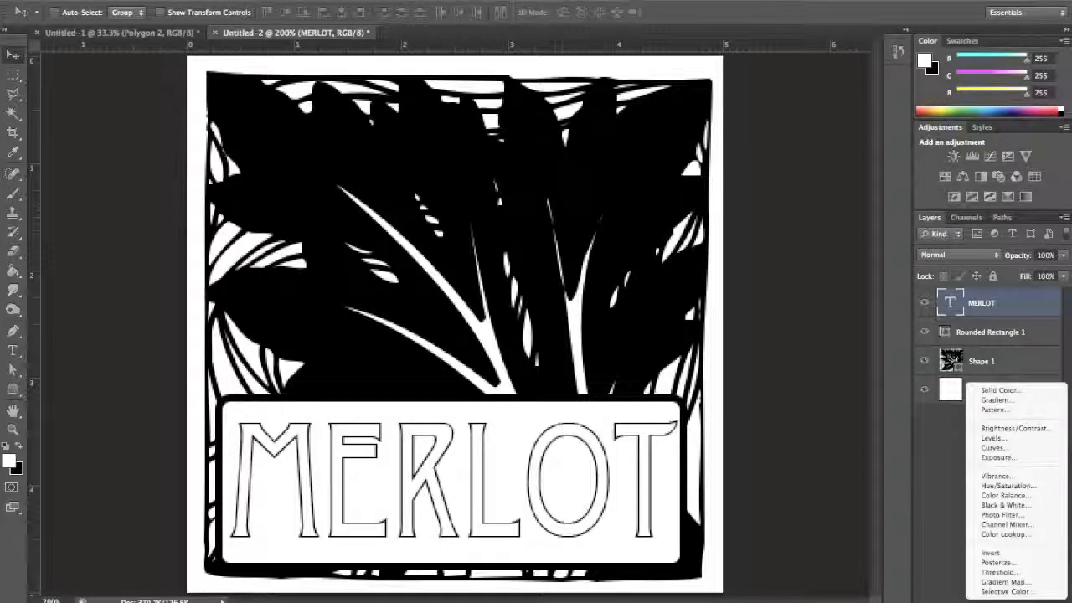
Step: Add a Gradient Map adjustment layer above the MERLOT text, reverse it, and open its gradient for editing
click(1003, 581)
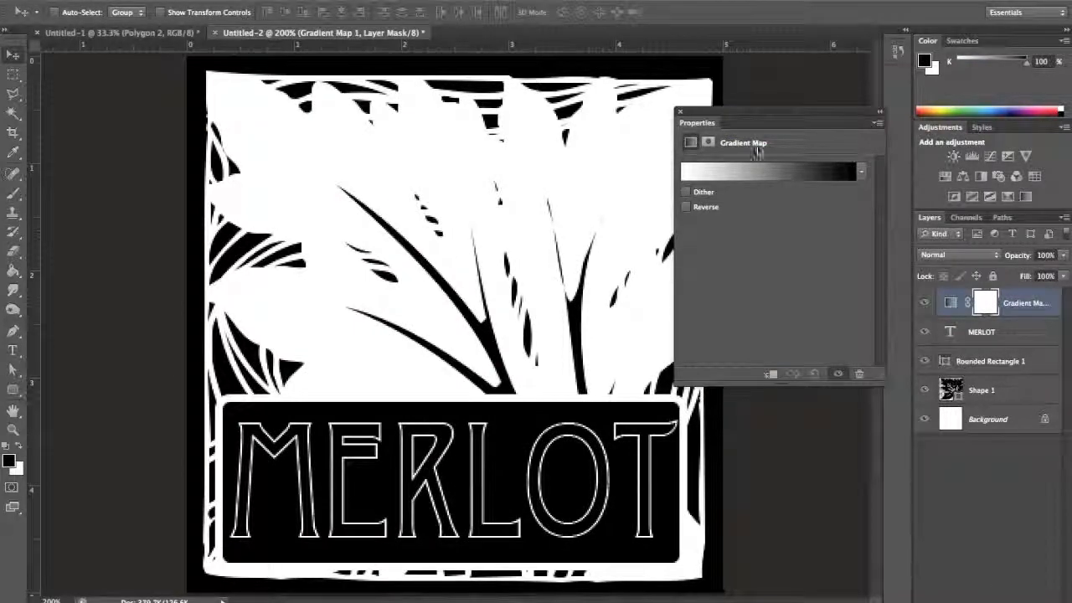
click(688, 208)
click(739, 174)
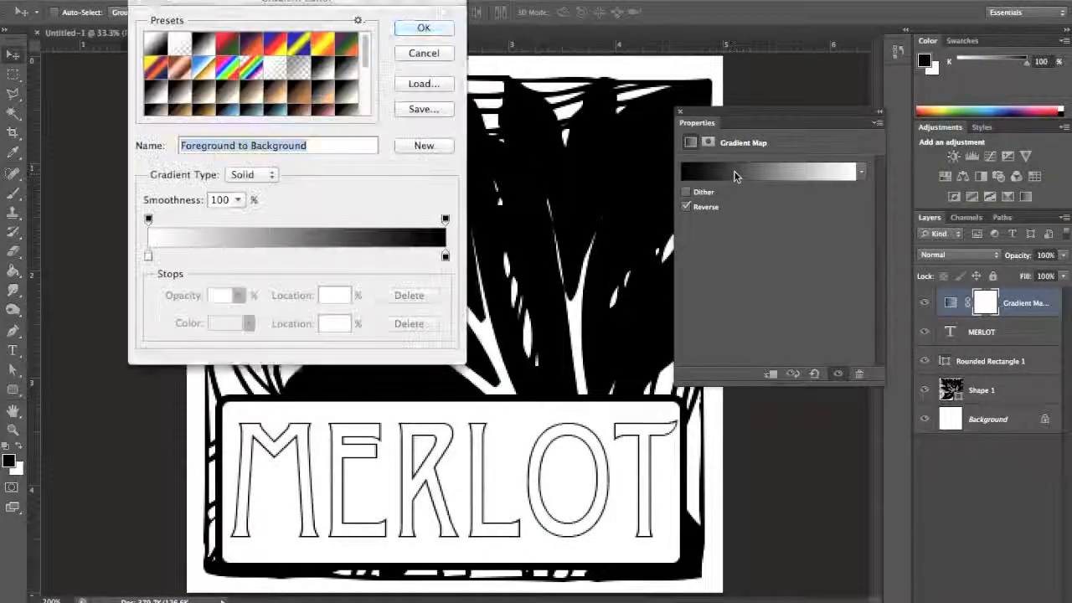
Step: Try the Red, Green, Copper 1 and Copper 2 presets on the gradient map, and move the Gradient Editor off the artwork
click(227, 42)
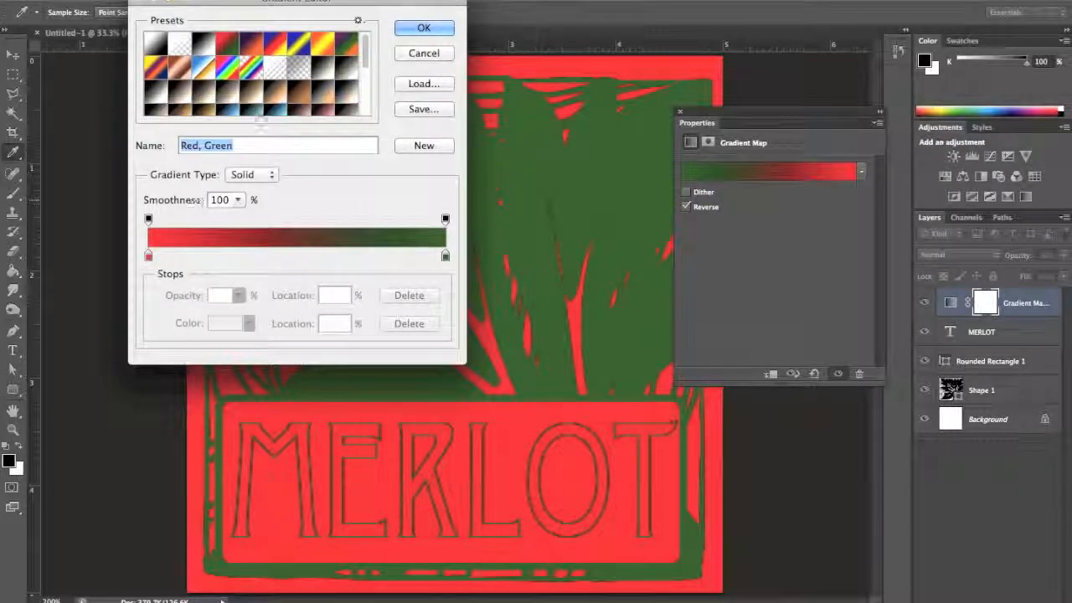
click(254, 110)
click(289, 112)
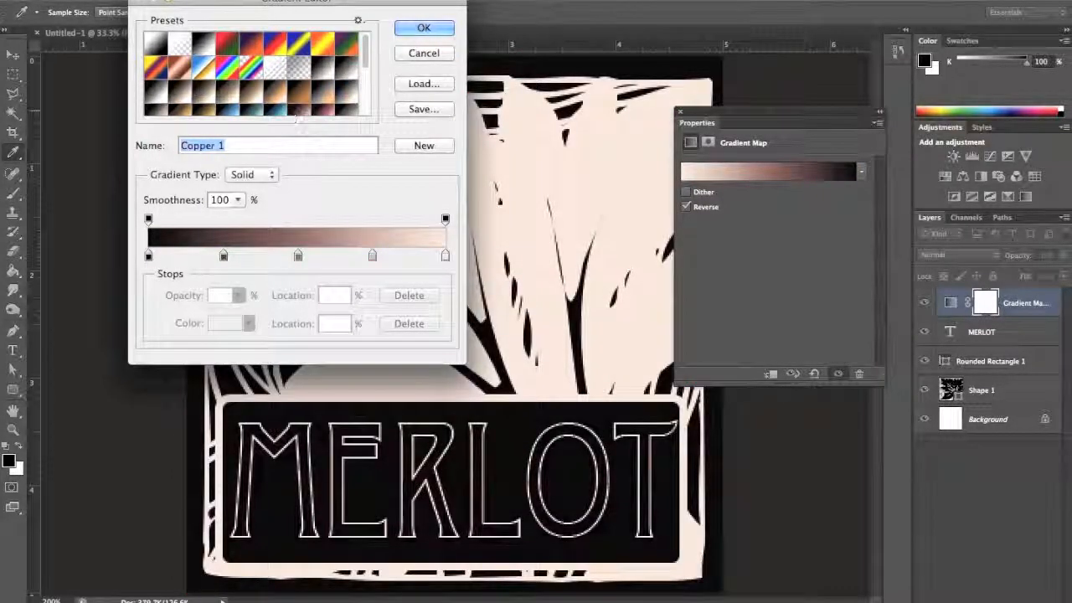
click(327, 113)
drag(330, 6, 889, 213)
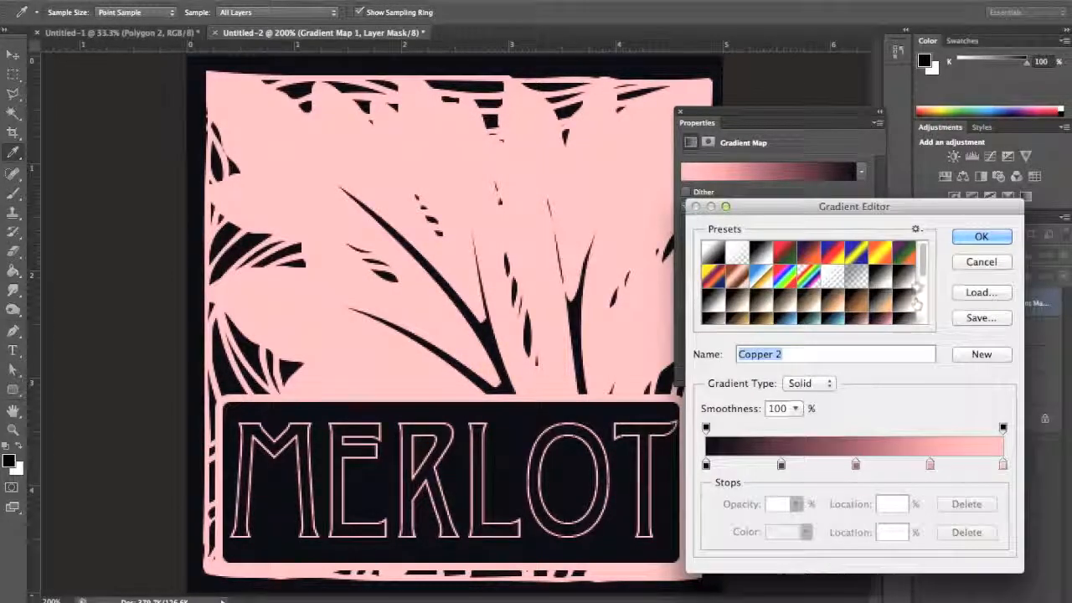
Step: Compare further gradient presets on the label, including Gold-Sepia, Copper 2, Cobalt-Iron 3 and Gold 1
drag(922, 266, 921, 289)
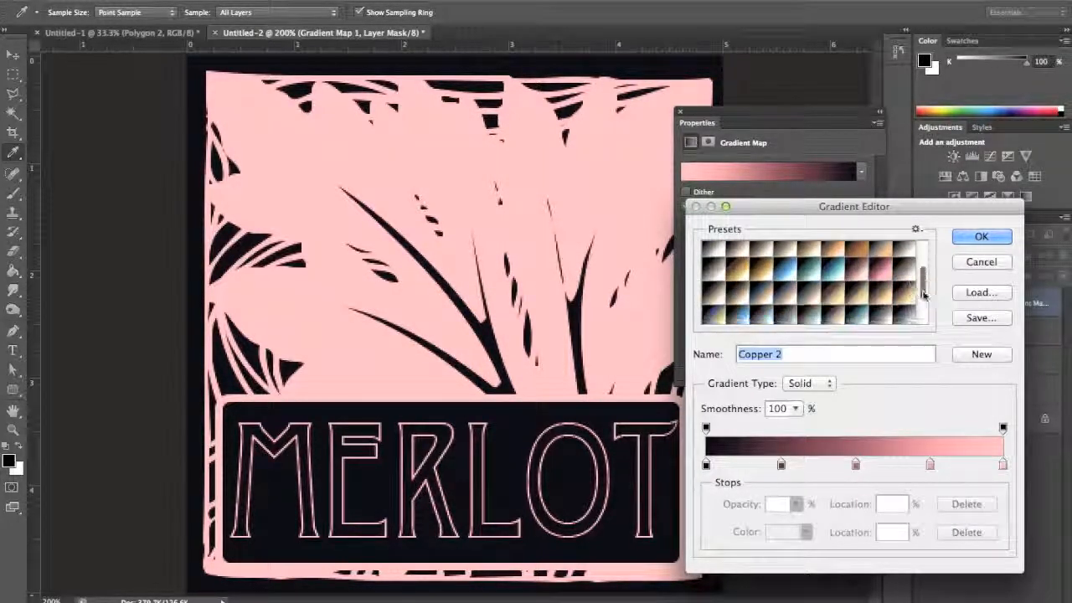
click(809, 300)
click(837, 277)
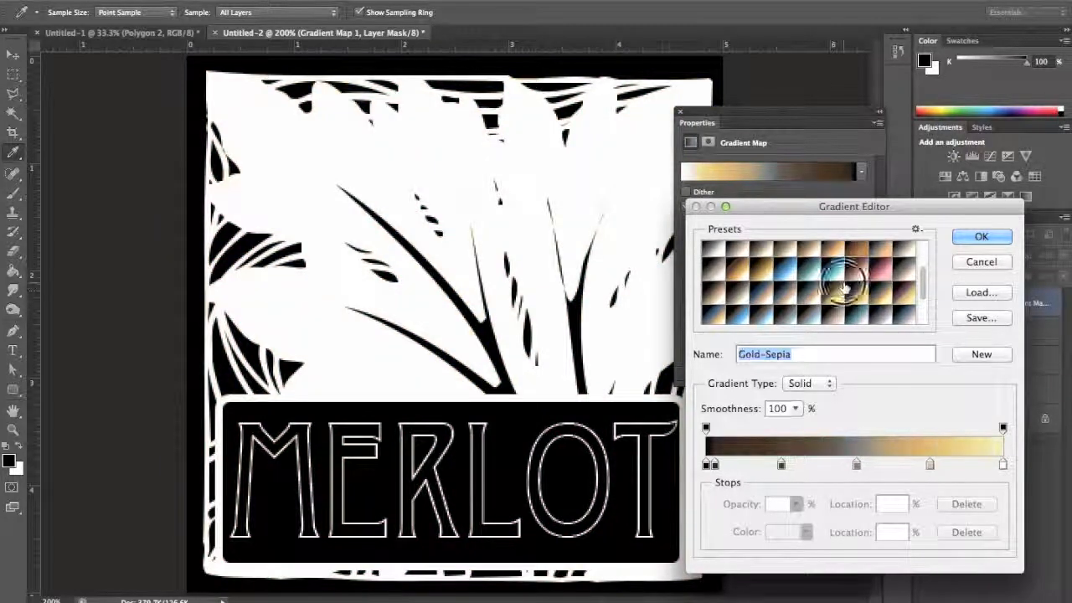
click(880, 268)
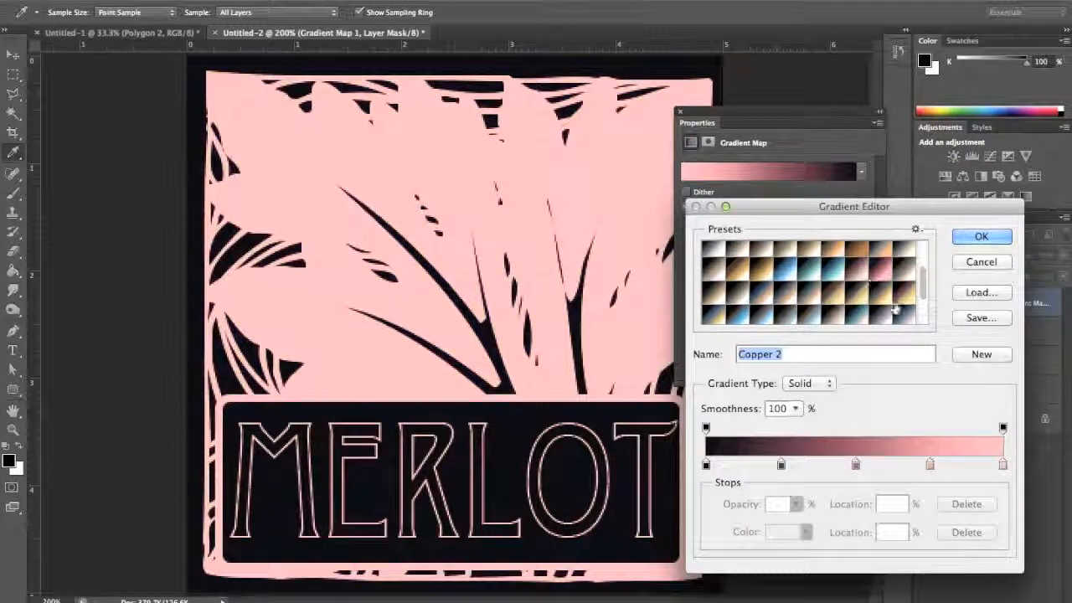
click(895, 316)
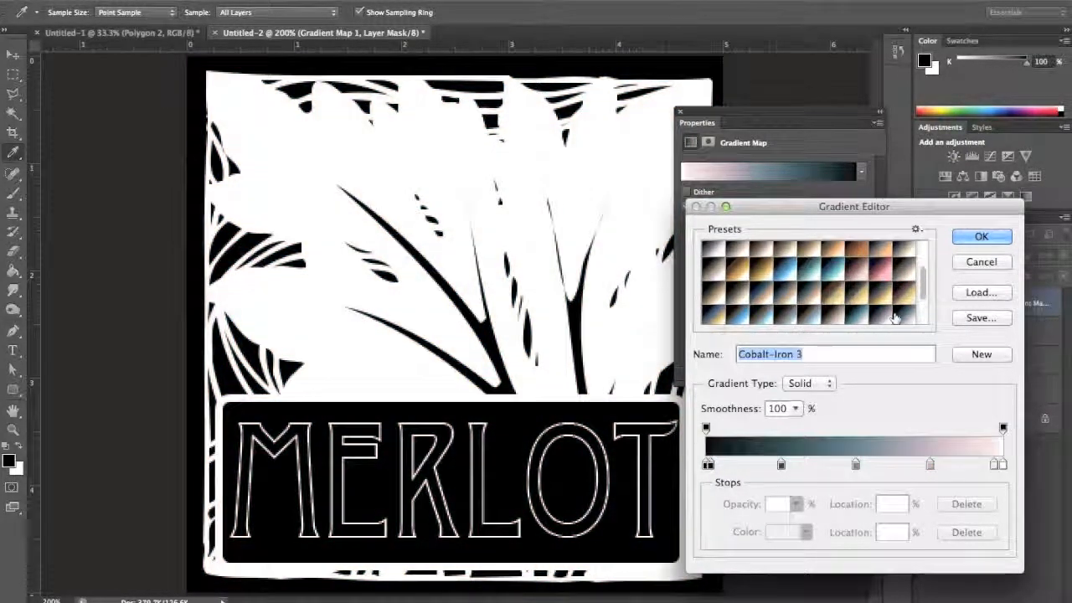
click(711, 287)
click(731, 267)
click(735, 268)
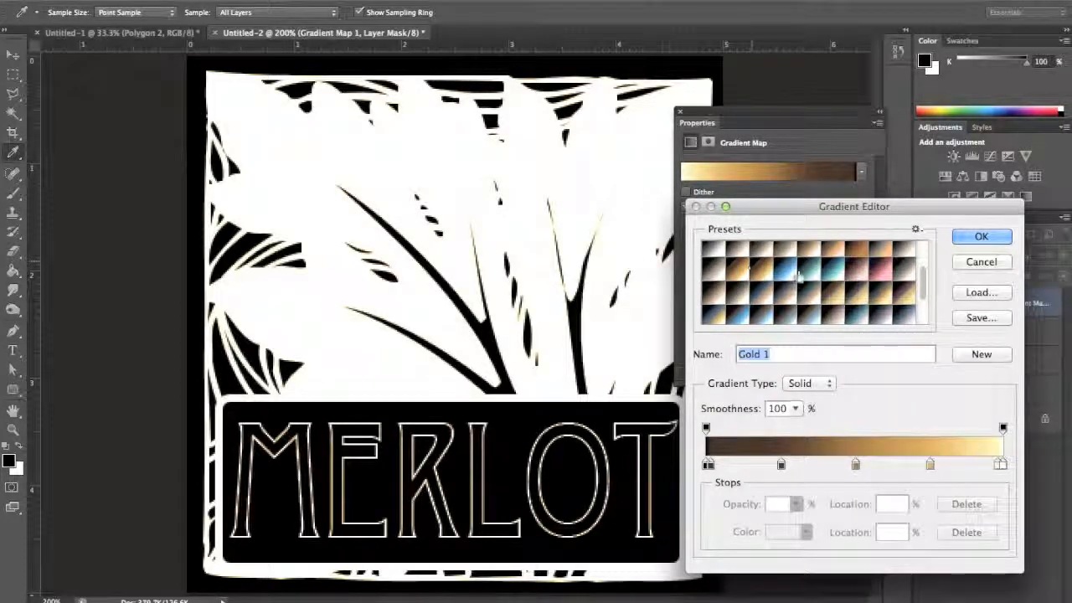
Step: Apply the Copper 2 preset to the gradient map and close the adjustment's properties
click(878, 279)
click(982, 237)
key(v)
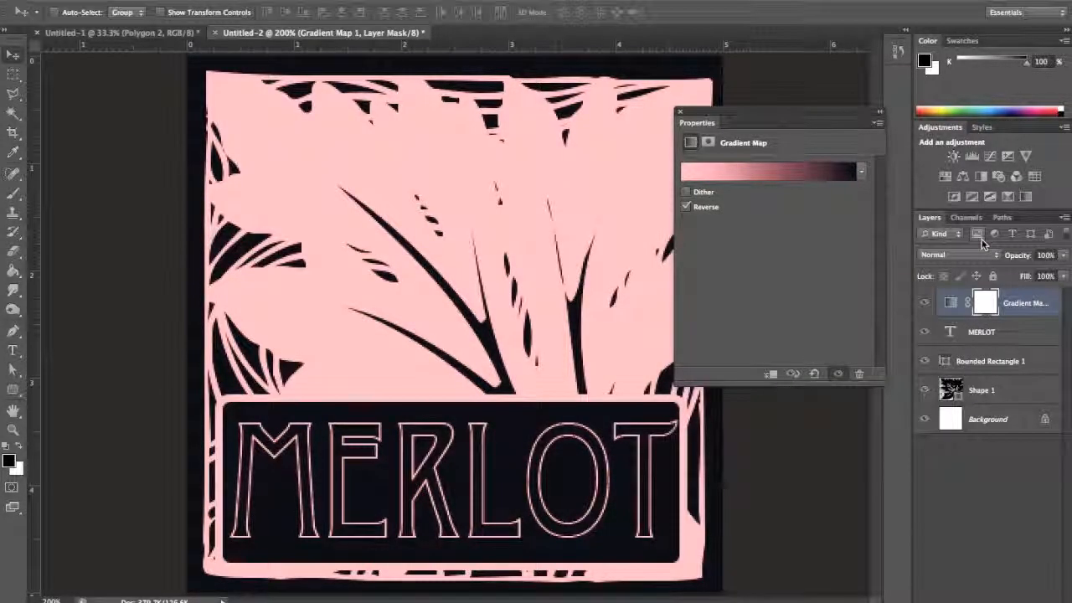
click(679, 111)
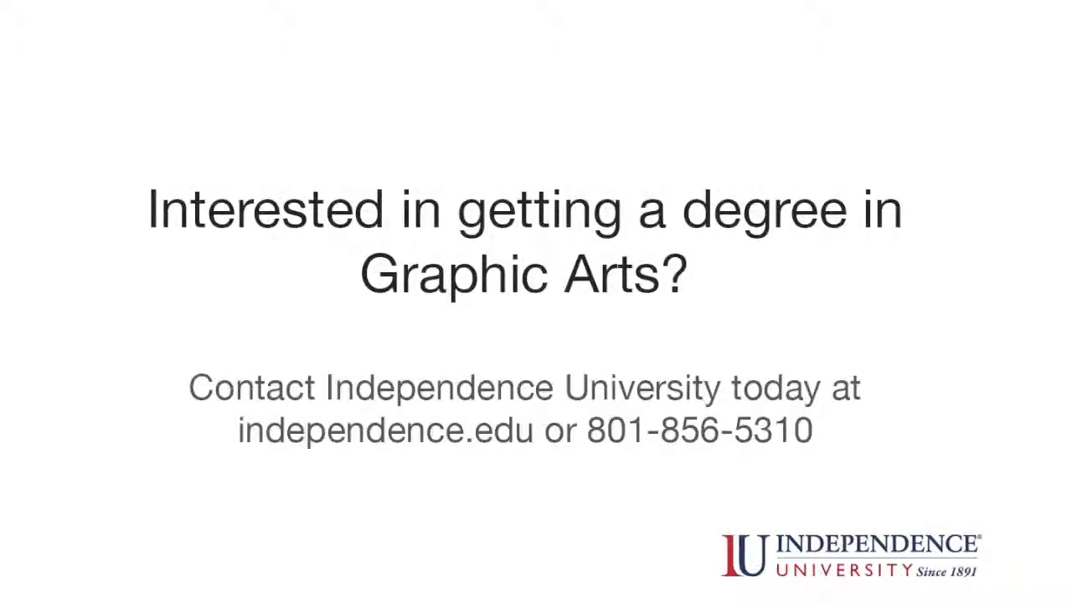